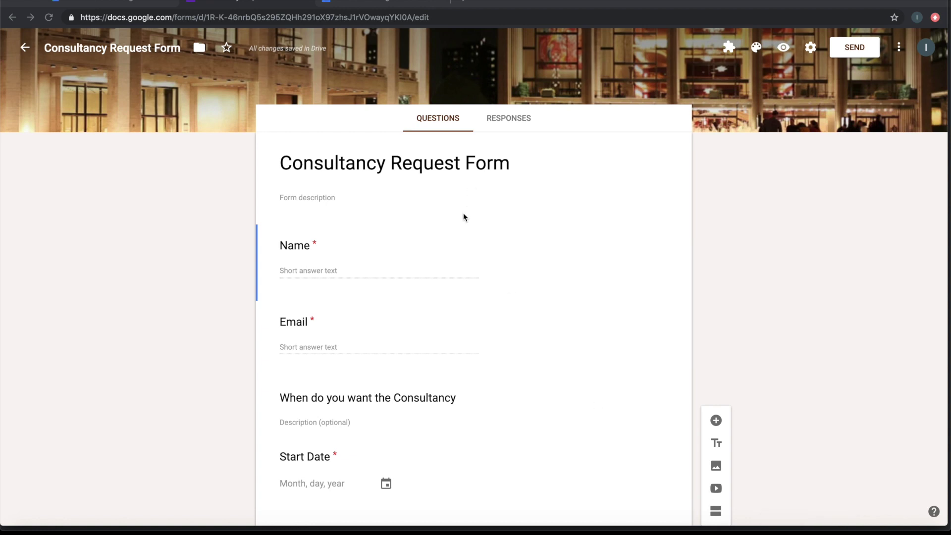
Scroll through the Consultancy Request Form questions and back up, then switch to Google Calendar
scroll(425, 275, "down", 5)
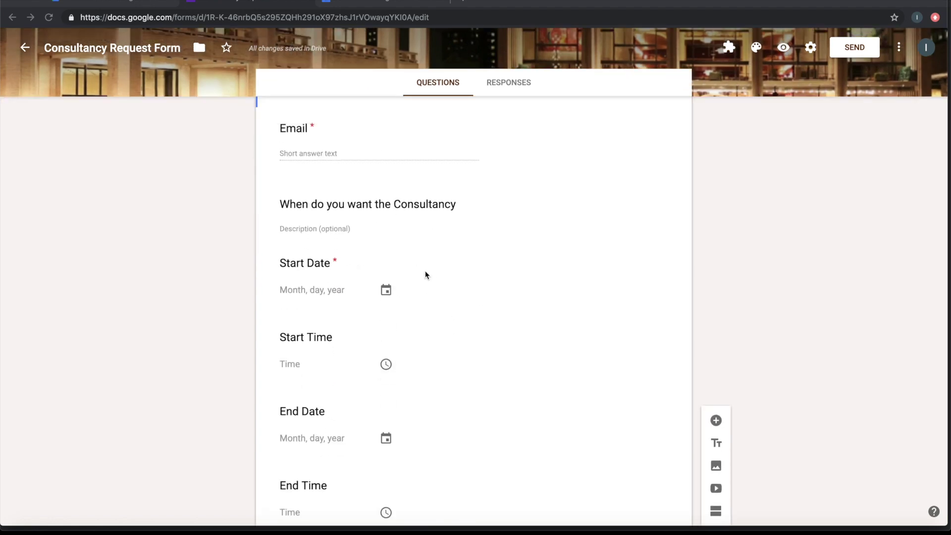
scroll(426, 275, "down", 7)
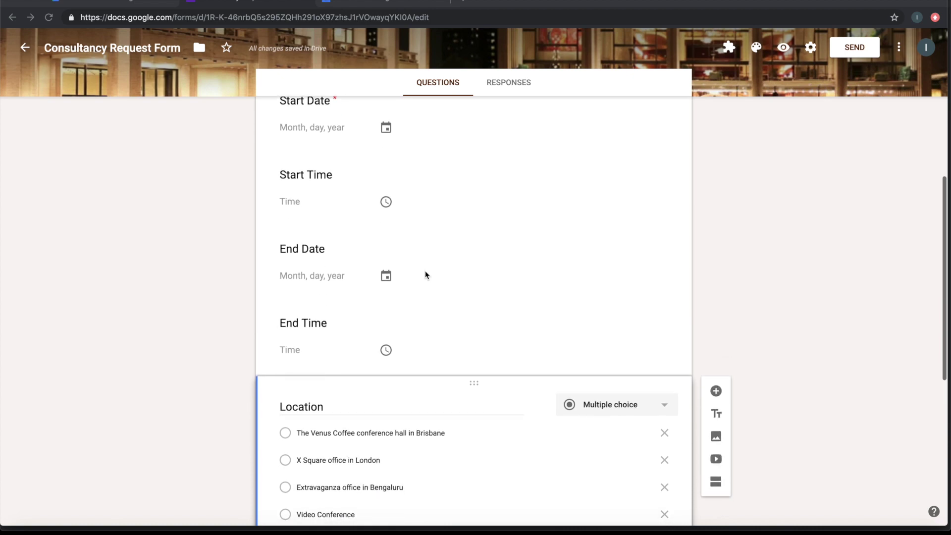
scroll(425, 275, "down", 1)
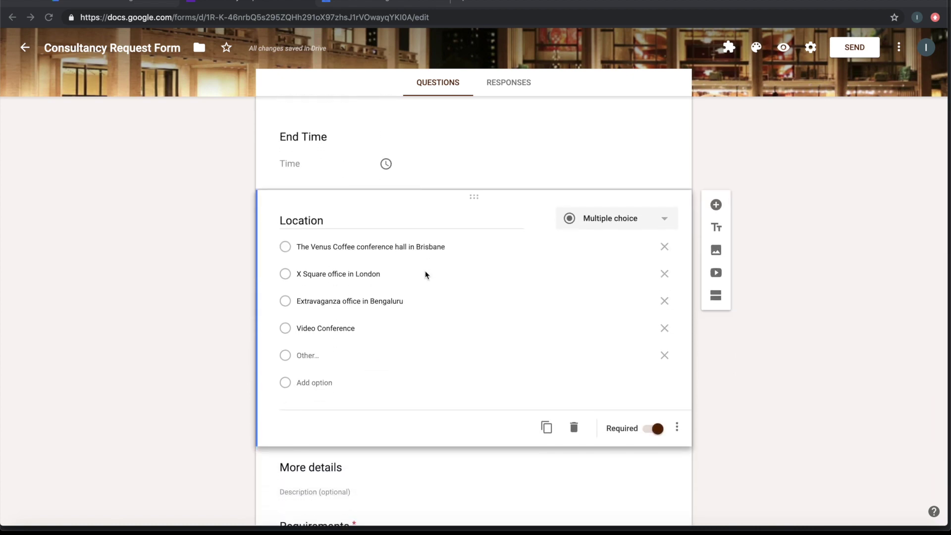
scroll(426, 275, "down", 4)
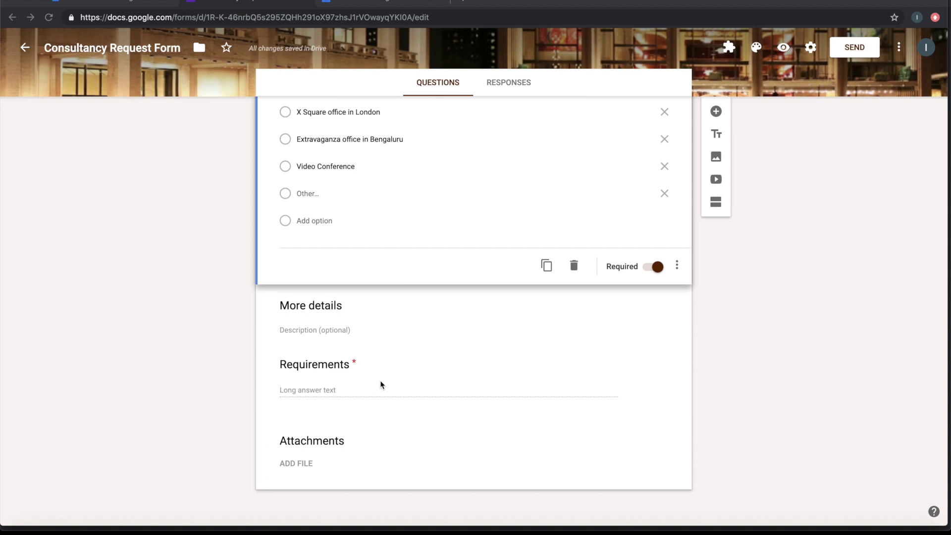
scroll(380, 385, "up", 12)
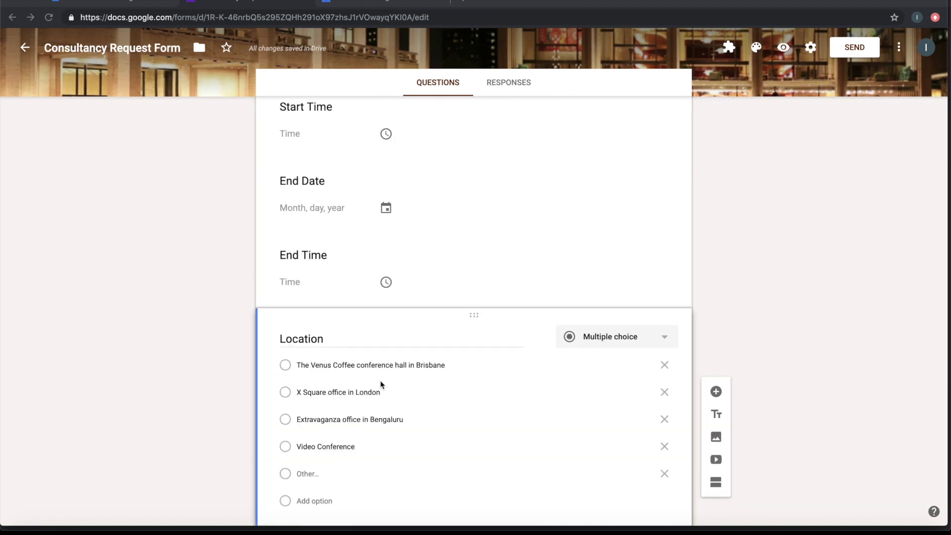
scroll(380, 385, "up", 3)
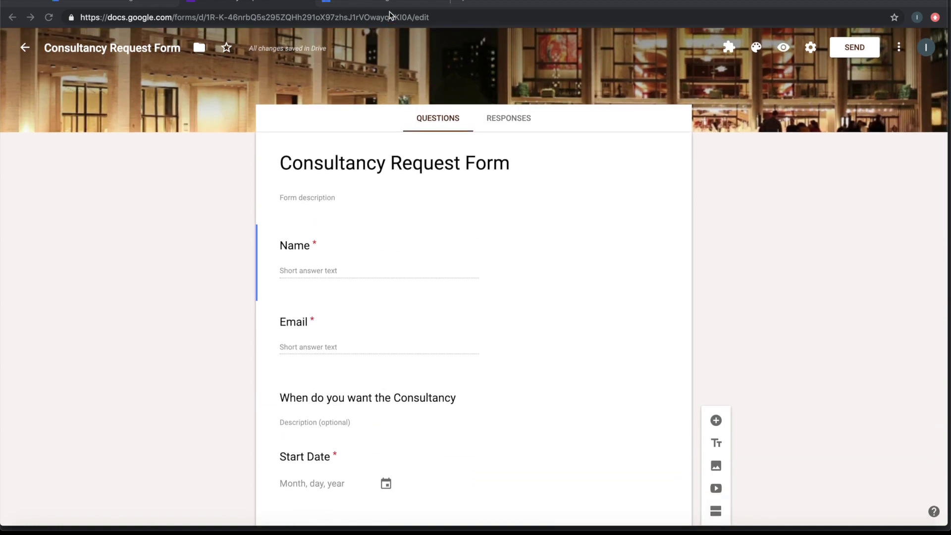
left_click(386, 2)
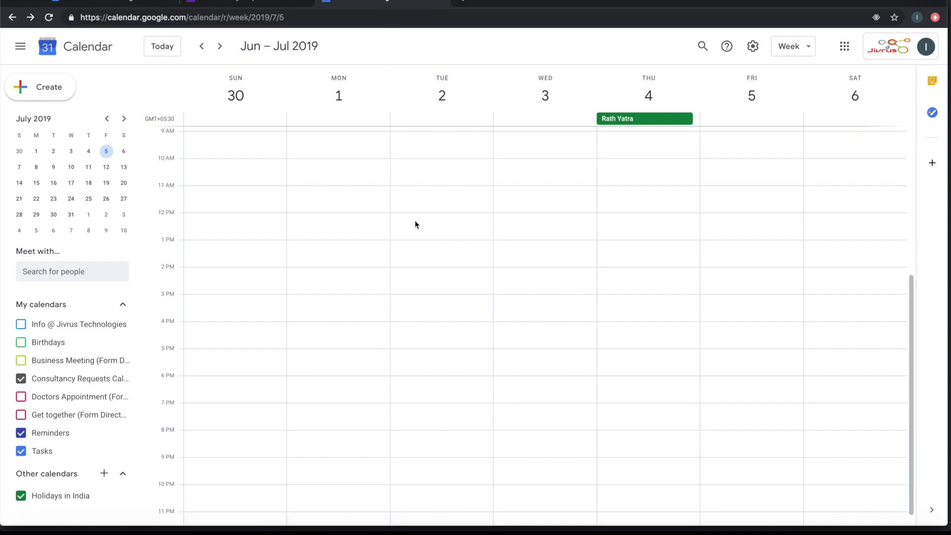
After checking the Jun 30 – Jul 6 2019 week, return to the Consultancy Request Form editor
left_click(259, 4)
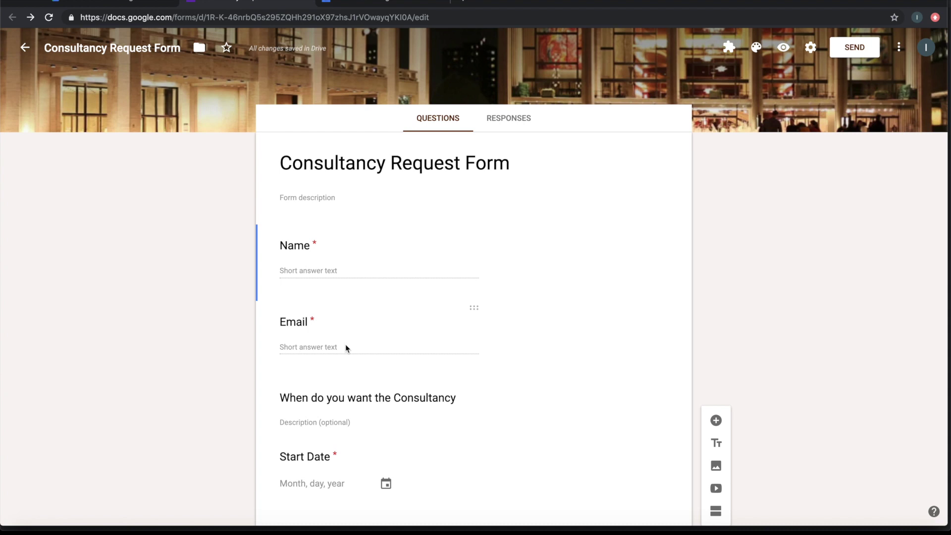
Launch Form Director setup and start a new service that targets Google Calendar
left_click(729, 46)
left_click(730, 83)
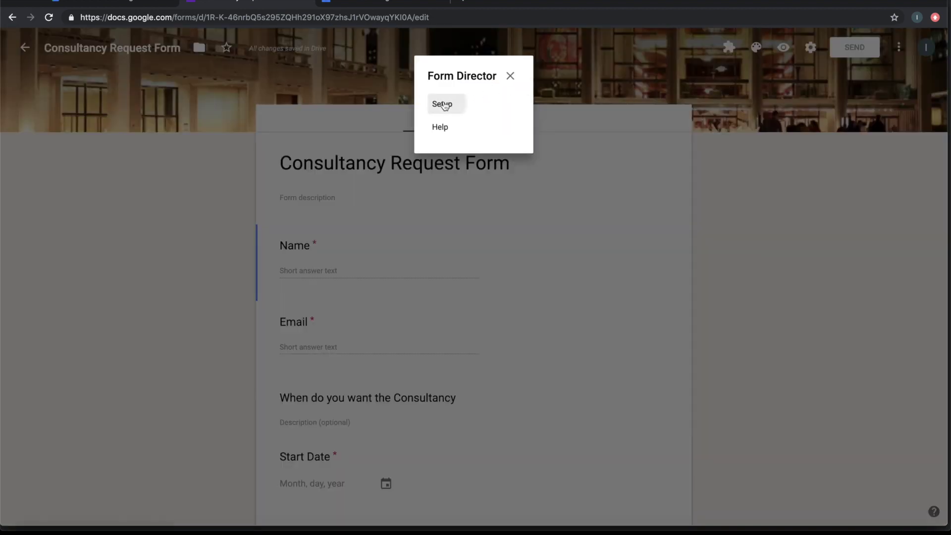
left_click(444, 105)
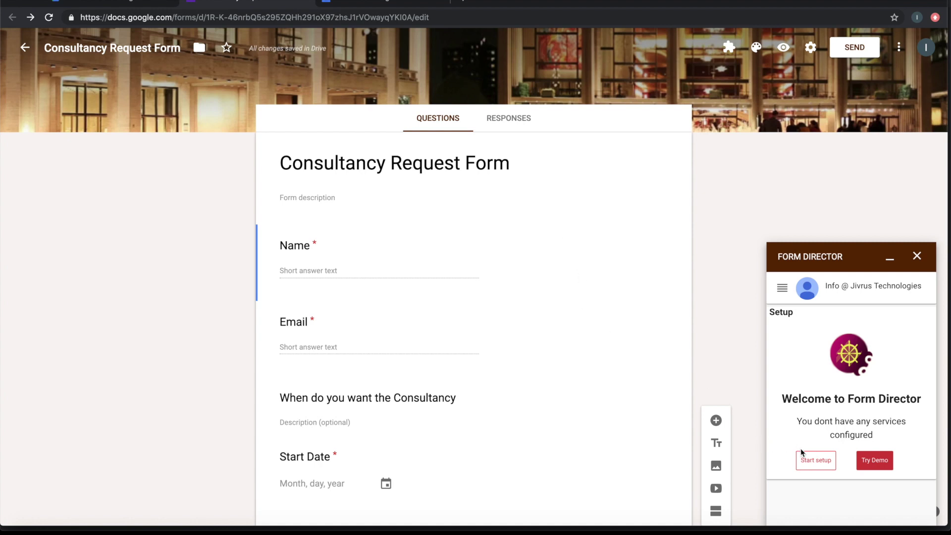
left_click(812, 465)
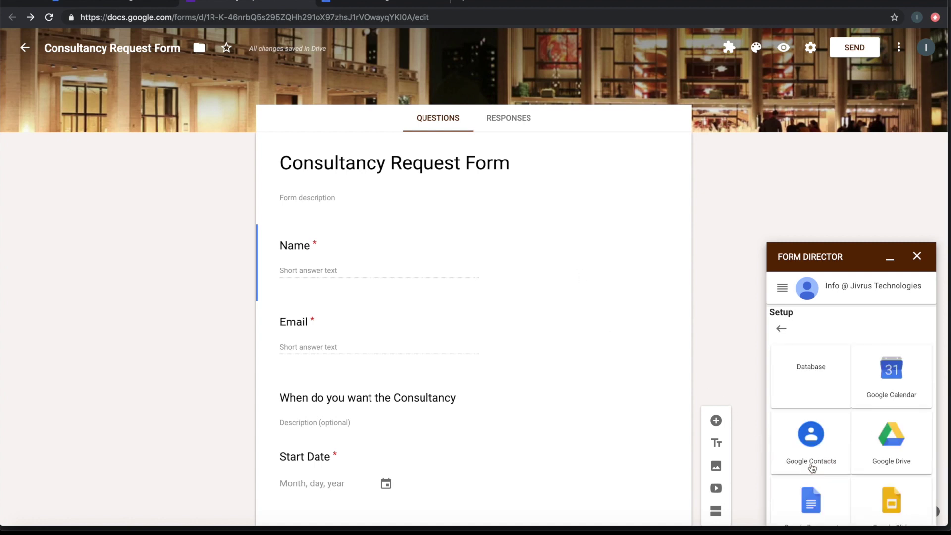
left_click(892, 369)
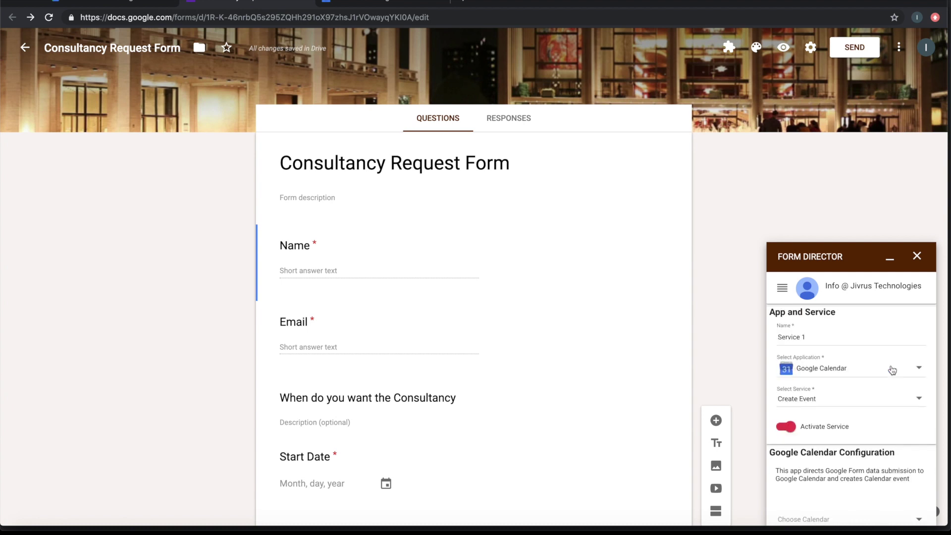
Choose Consultancy Requests Calendar as the calendar for created events
scroll(846, 404, "down", 1)
scroll(846, 404, "down", 2)
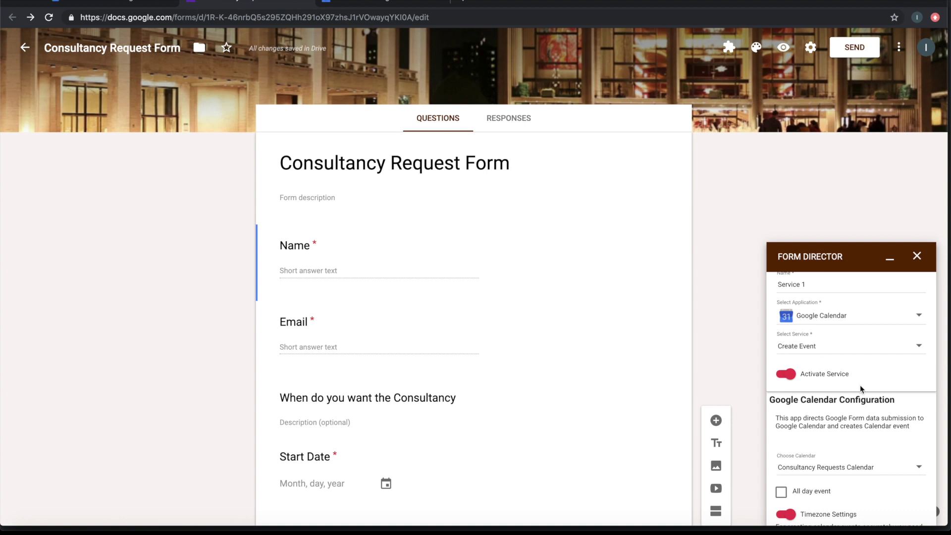
scroll(860, 385, "down", 3)
left_click(848, 409)
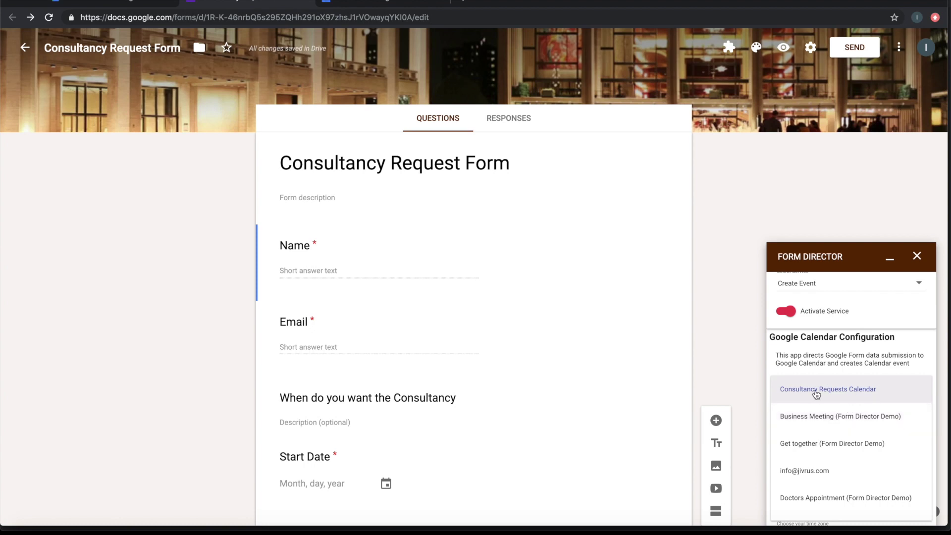
left_click(829, 391)
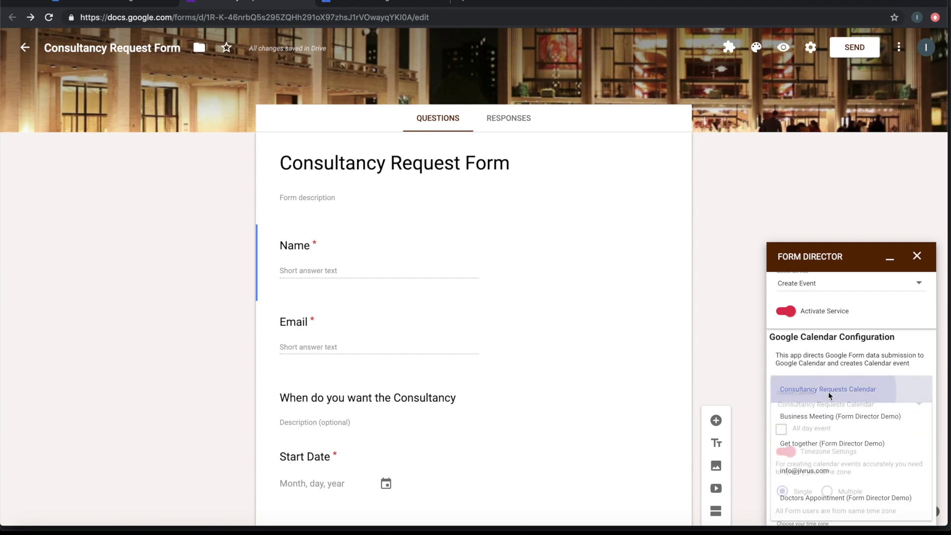
Add the suggested guest e-mail address to the event's guest list
scroll(845, 394, "down", 2)
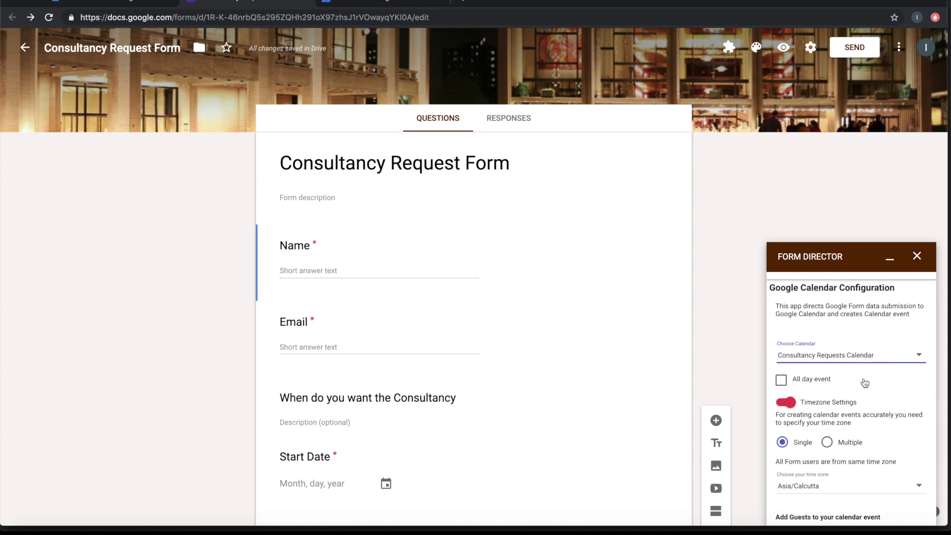
scroll(865, 383, "down", 4)
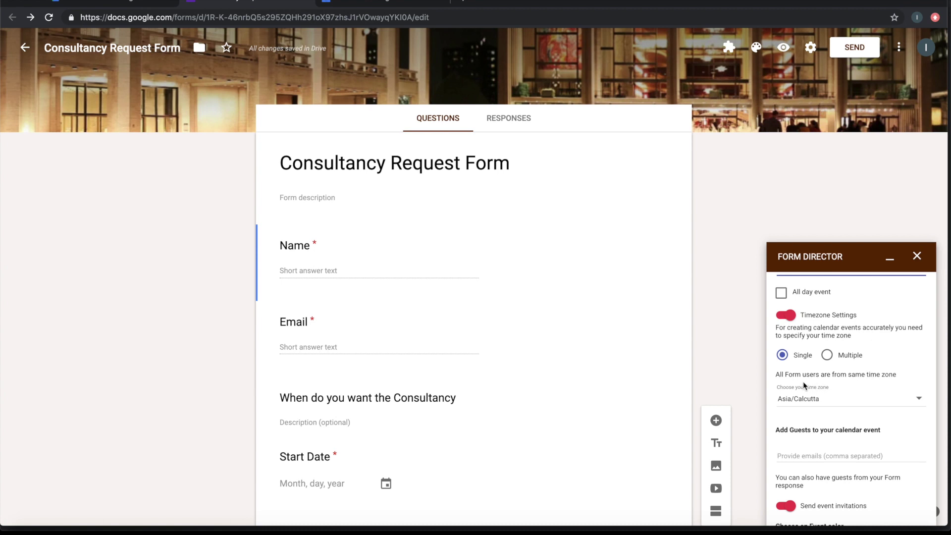
scroll(797, 379, "down", 3)
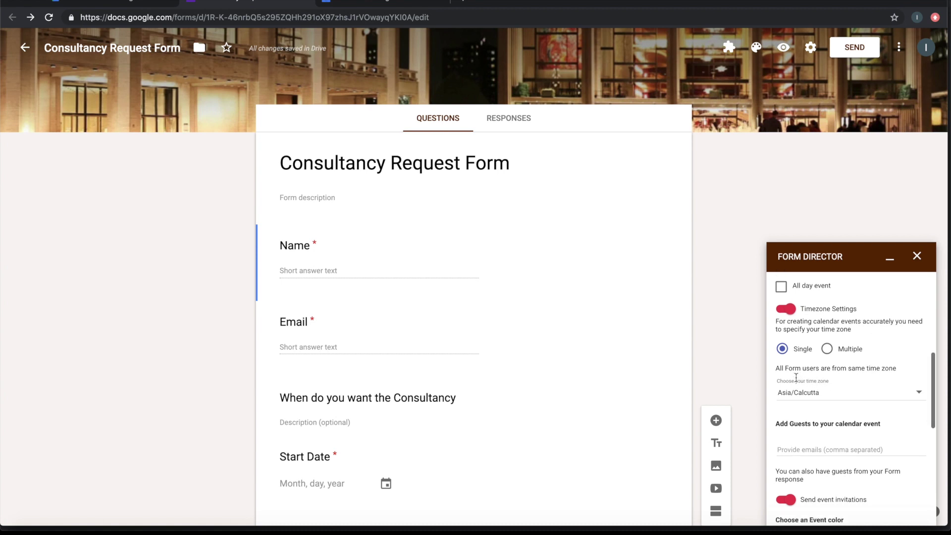
left_click(817, 393)
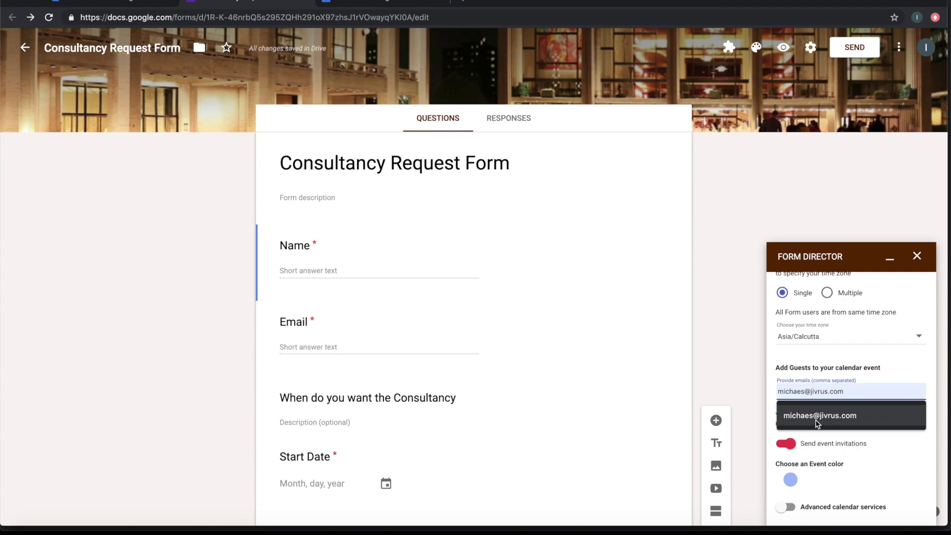
left_click(819, 416)
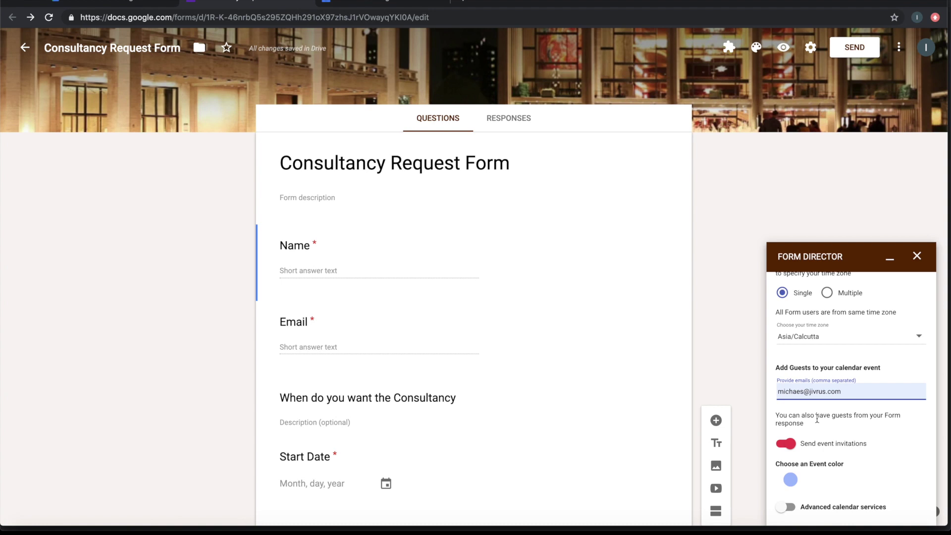
scroll(817, 419, "down", 2)
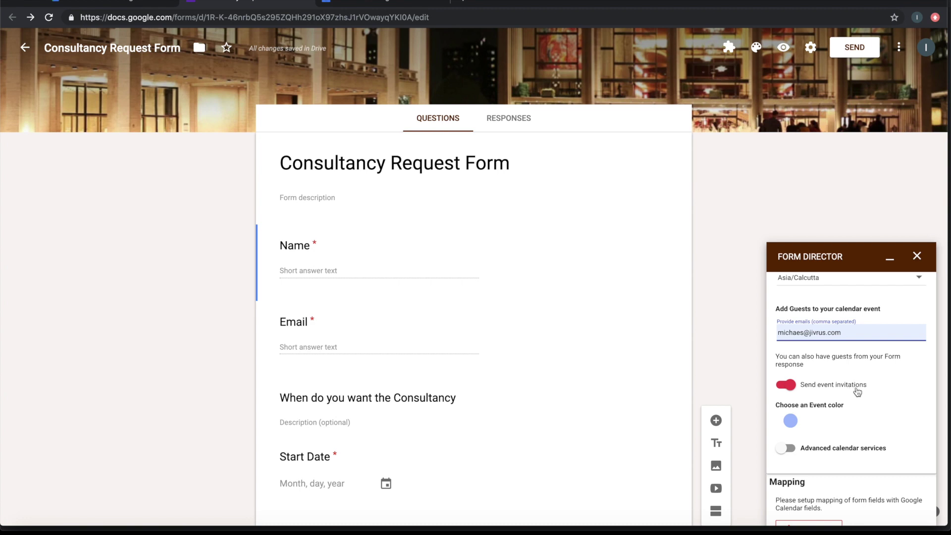
Make events blue and enable advanced options with a video conference added
left_click(790, 421)
scroll(791, 426, "down", 3)
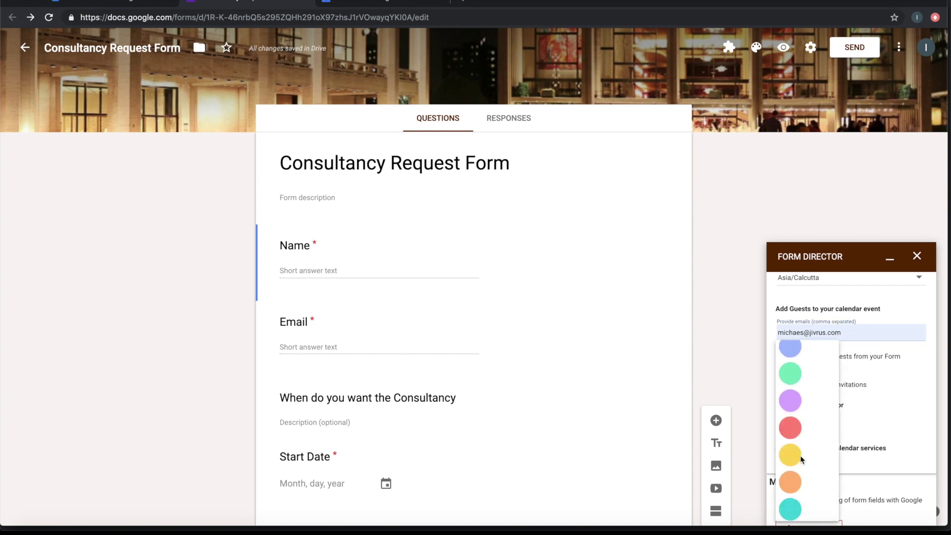
left_click(791, 462)
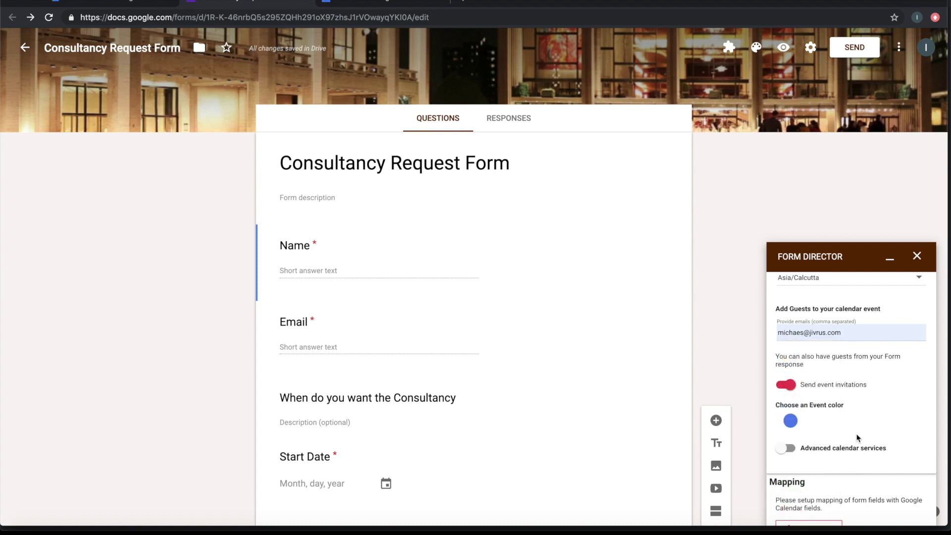
scroll(858, 437, "down", 2)
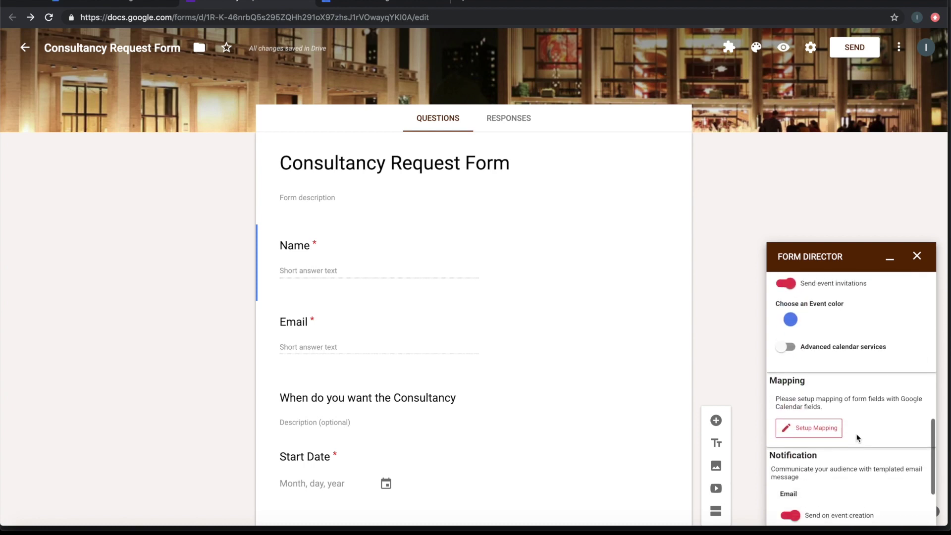
left_click(798, 345)
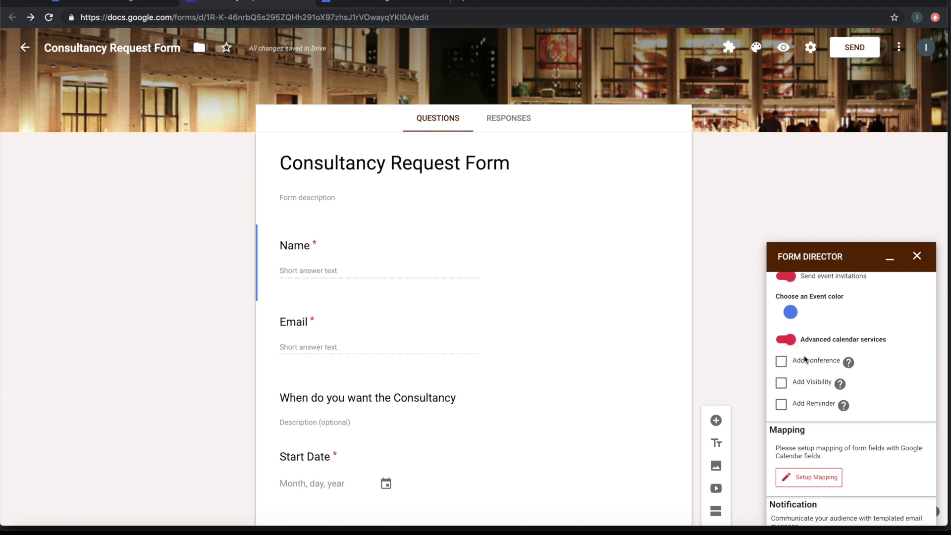
left_click(782, 362)
scroll(852, 367, "down", 2)
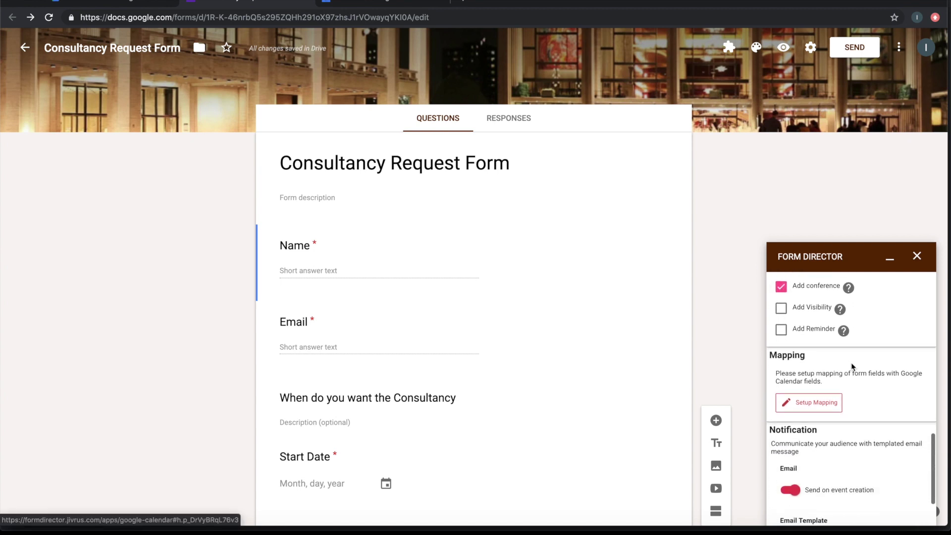
Add a 30-minute notification reminder and a 1-hour email reminder
left_click(781, 333)
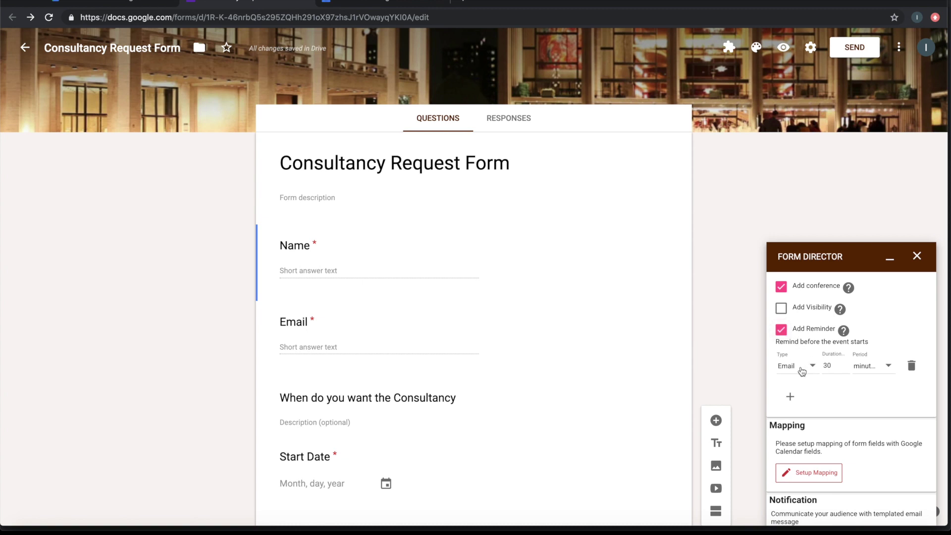
left_click(806, 369)
left_click(801, 394)
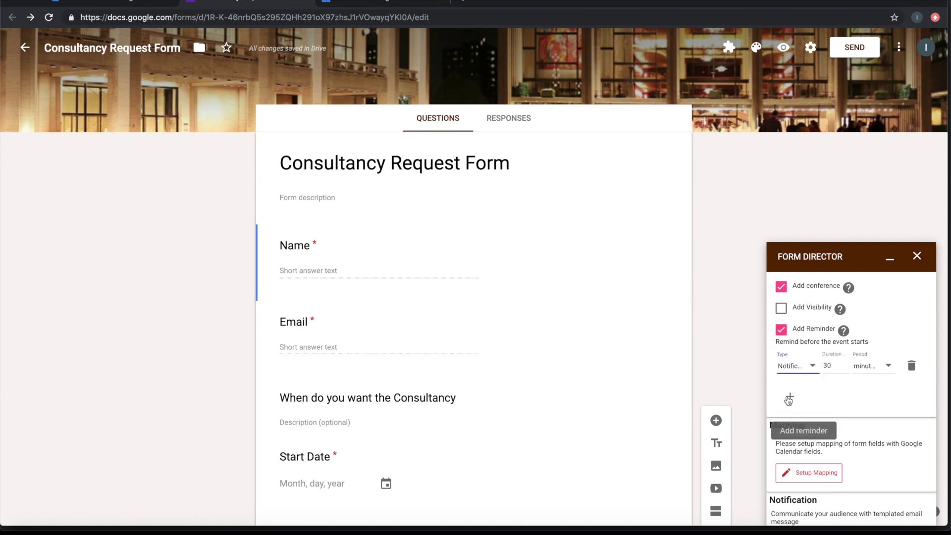
left_click(789, 400)
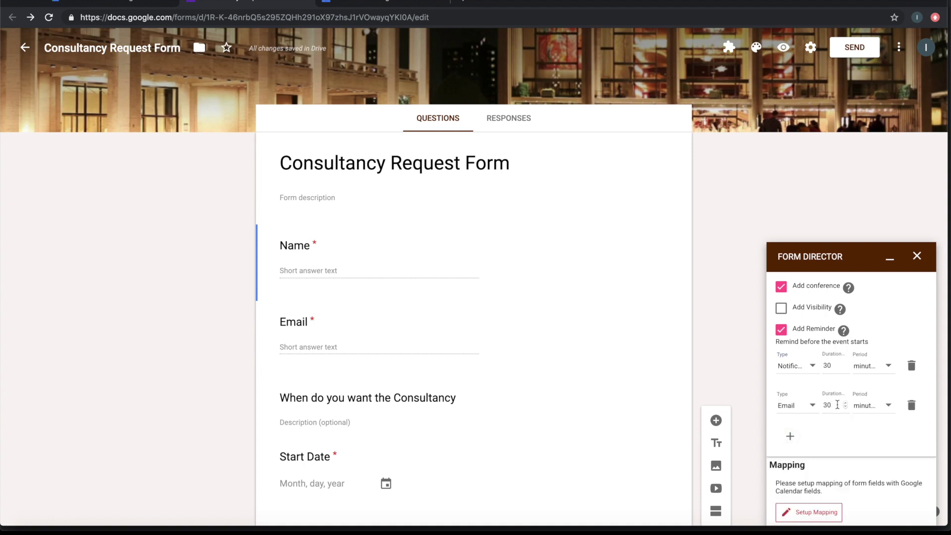
left_click(838, 405)
key("BackSpace")
type("1")
key("Tab")
left_click(875, 415)
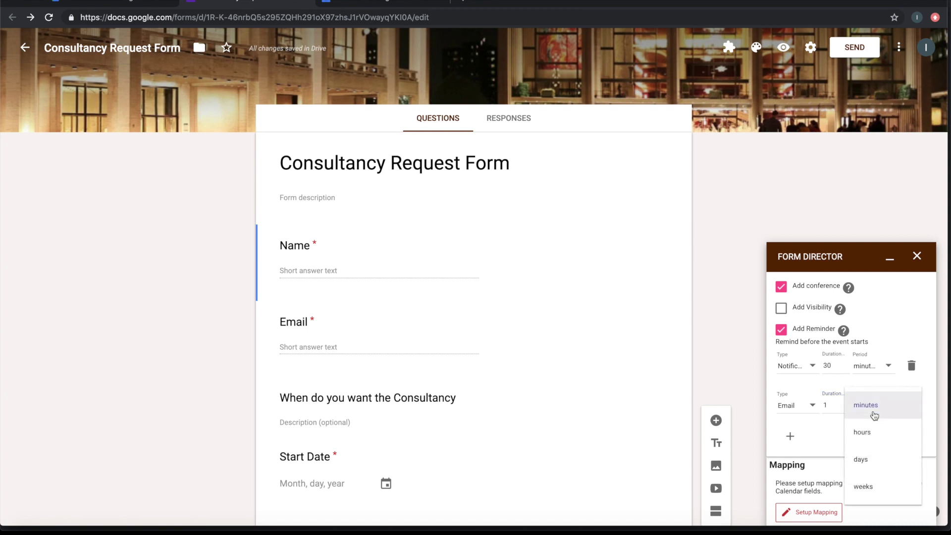
left_click(874, 432)
scroll(839, 432, "down", 2)
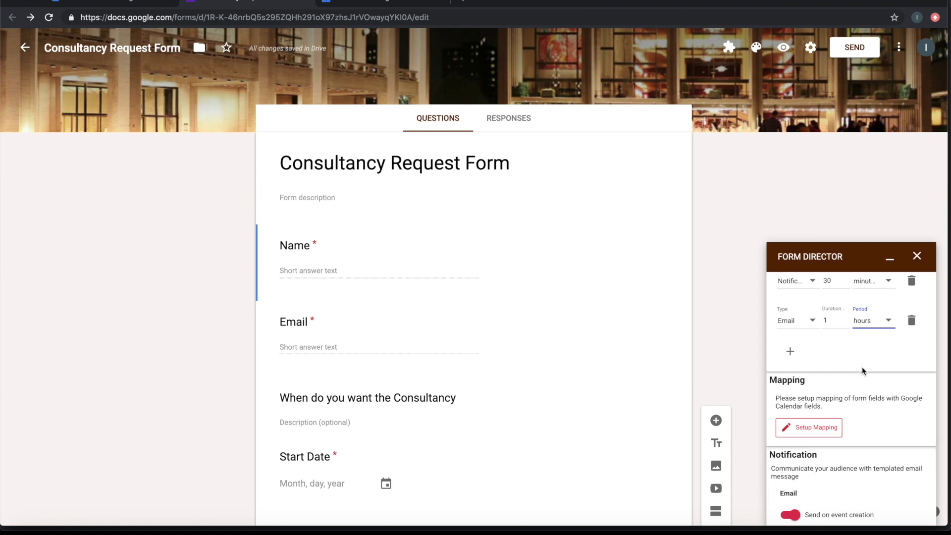
Set up field mapping and accept intelligent auto-mapping of the six matching fields
left_click(828, 428)
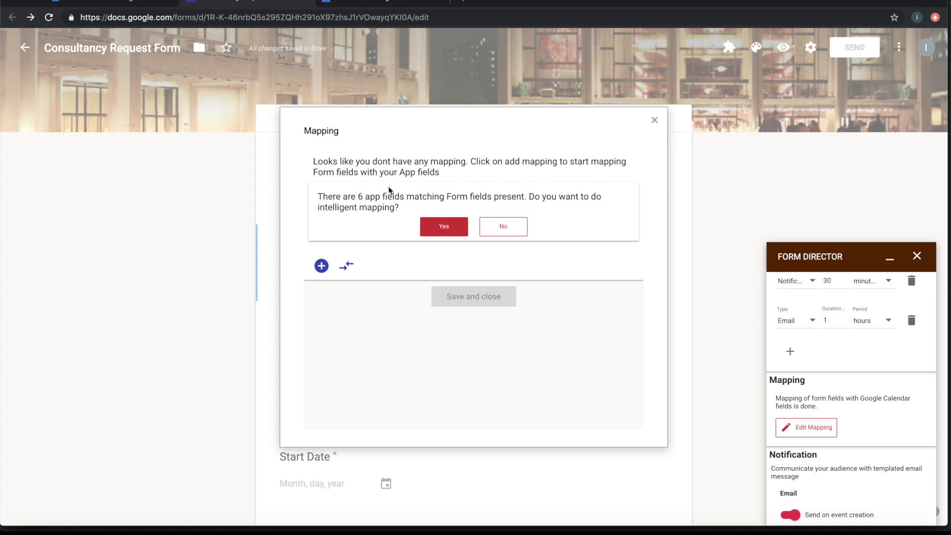
left_click(438, 230)
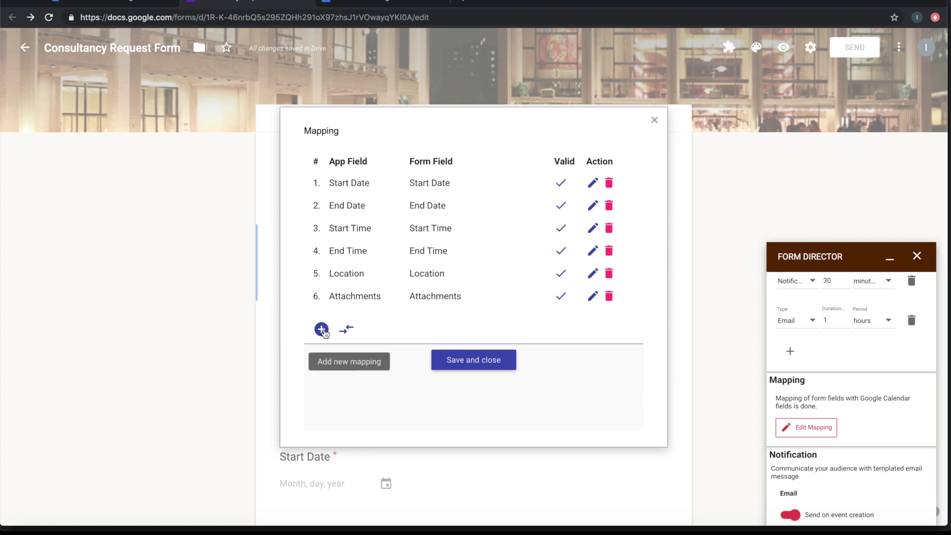
Map the event Title to the template 'Consultancy Meeting with ${Name}' and save it
left_click(321, 330)
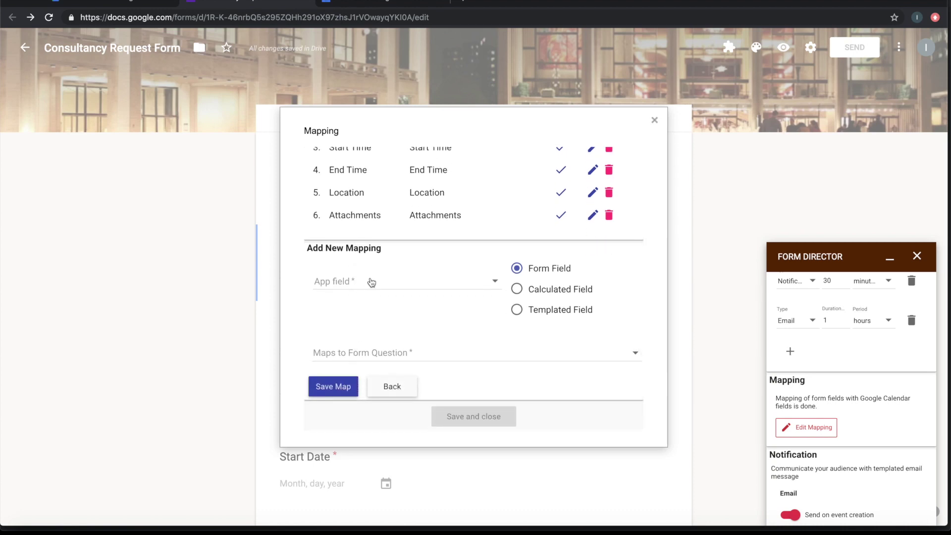
left_click(371, 281)
left_click(354, 286)
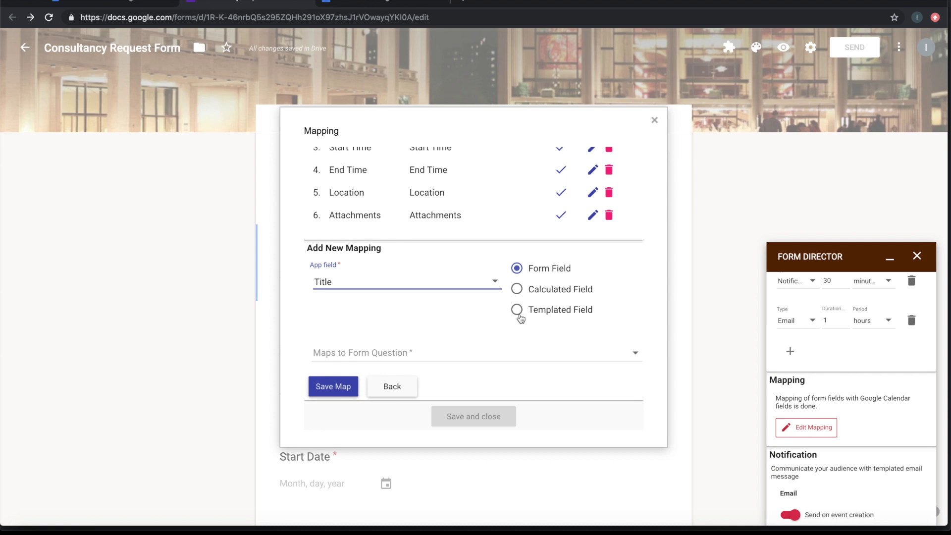
left_click(518, 314)
scroll(441, 357, "down", 1)
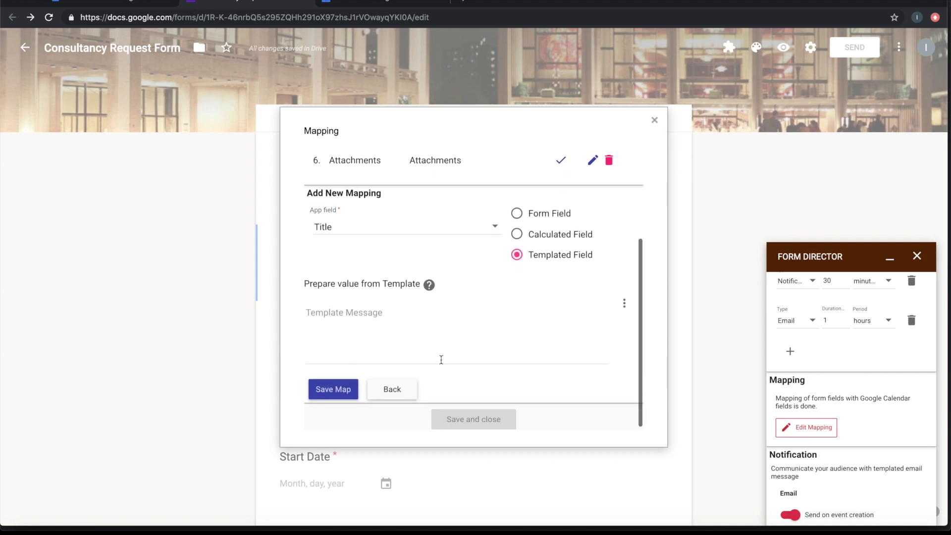
left_click(397, 326)
type("Consultan")
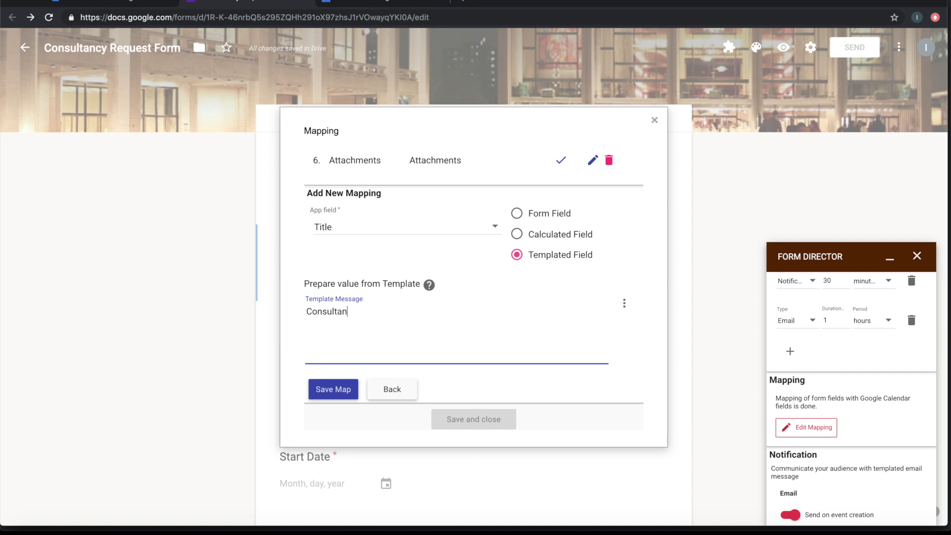
type("cy Meeting with")
left_click(624, 303)
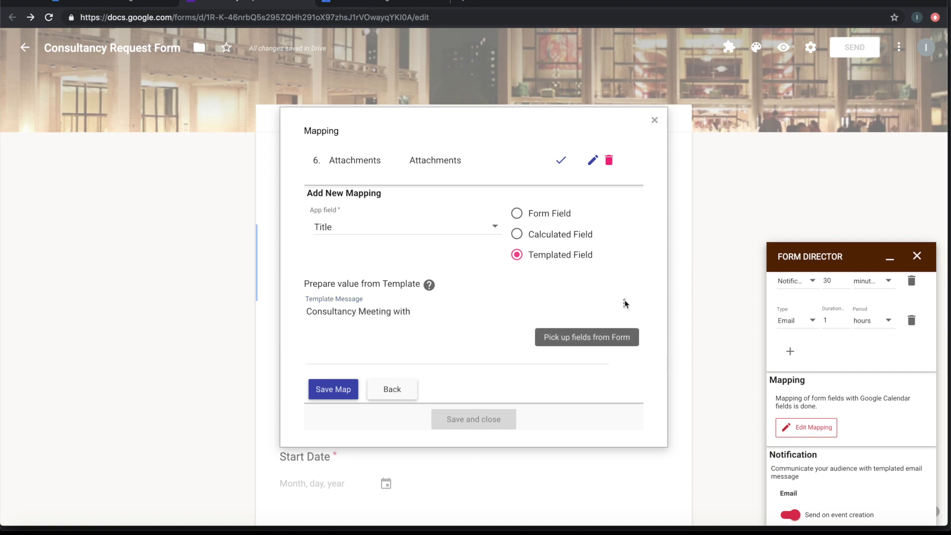
left_click(580, 262)
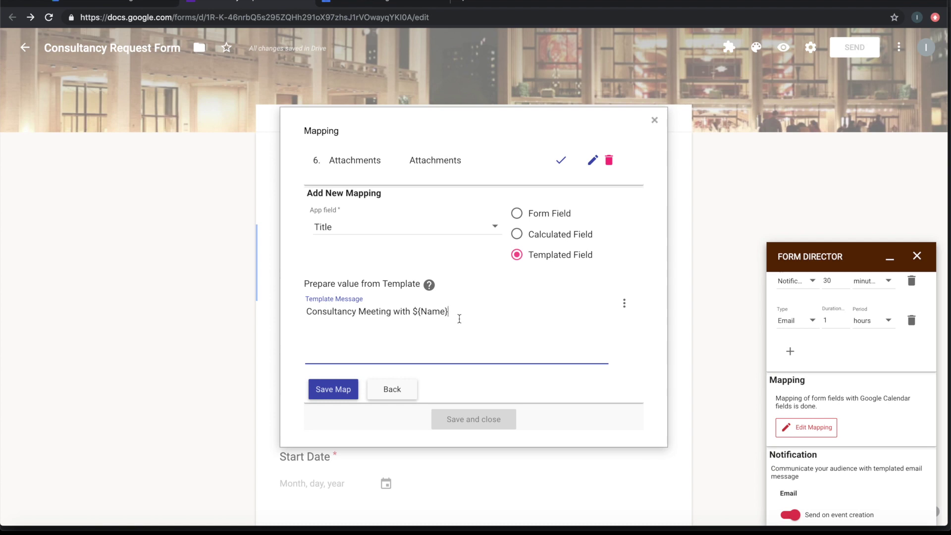
left_click(333, 389)
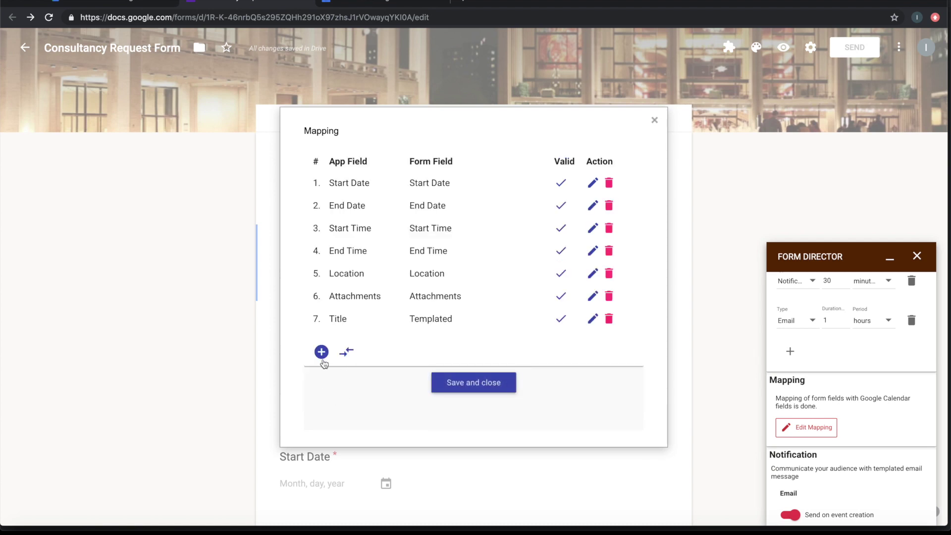
Map the event Description to the Requirements question and save it
left_click(322, 353)
scroll(442, 370, "down", 2)
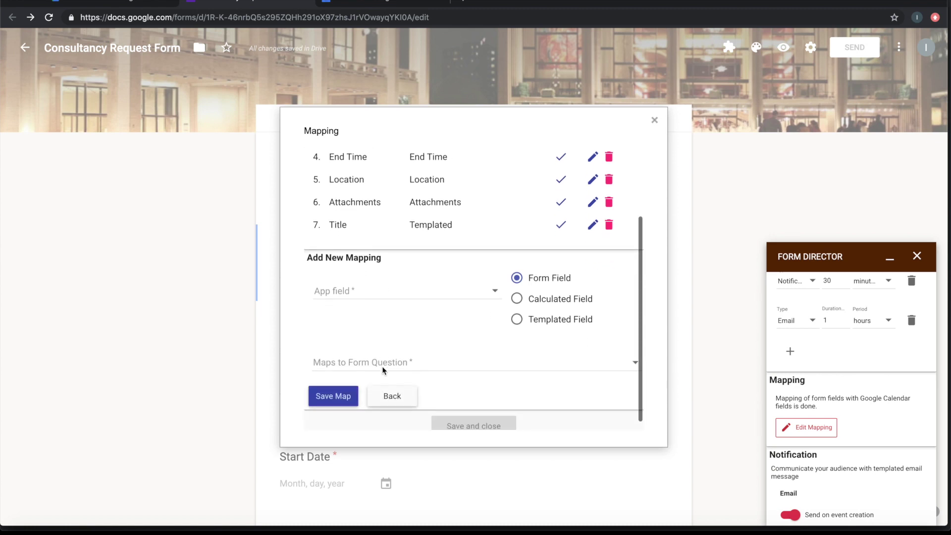
left_click(395, 282)
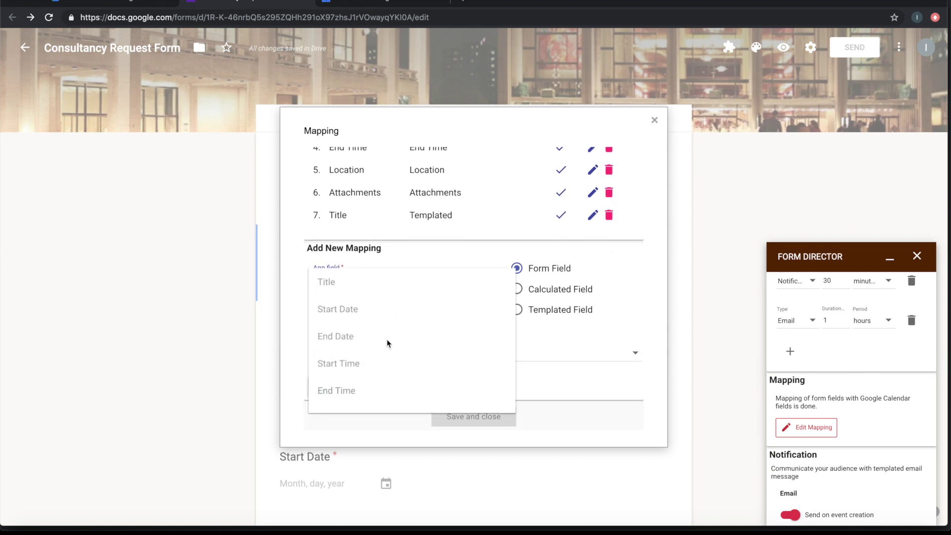
scroll(388, 343, "down", 2)
scroll(387, 343, "down", 1)
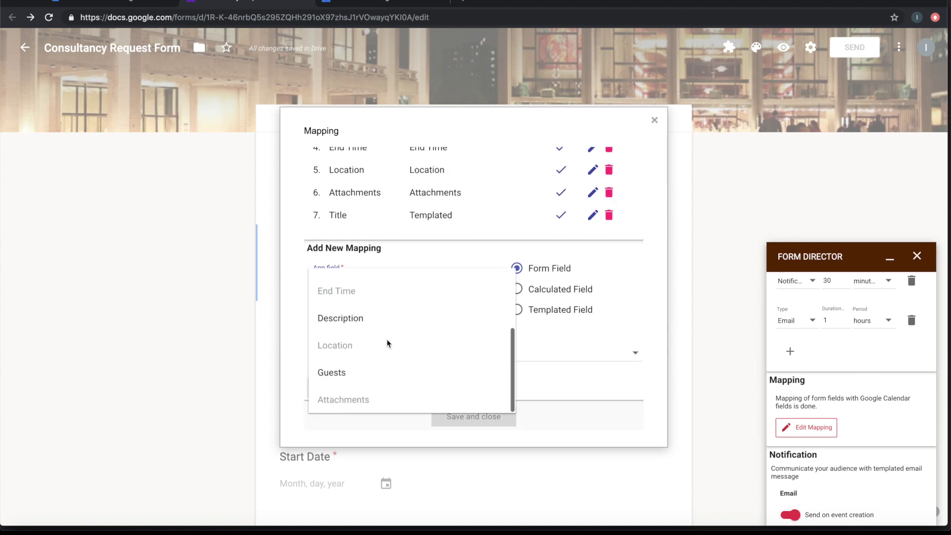
left_click(360, 325)
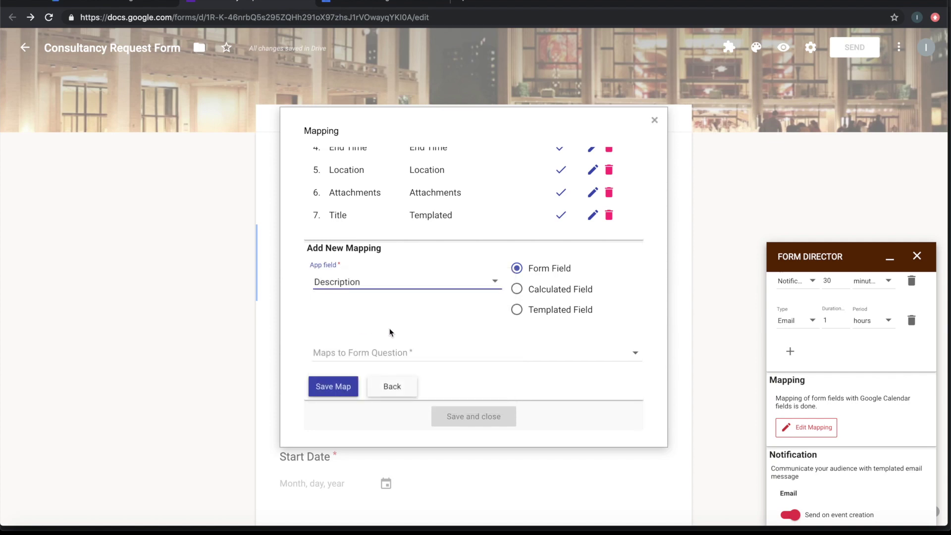
left_click(428, 353)
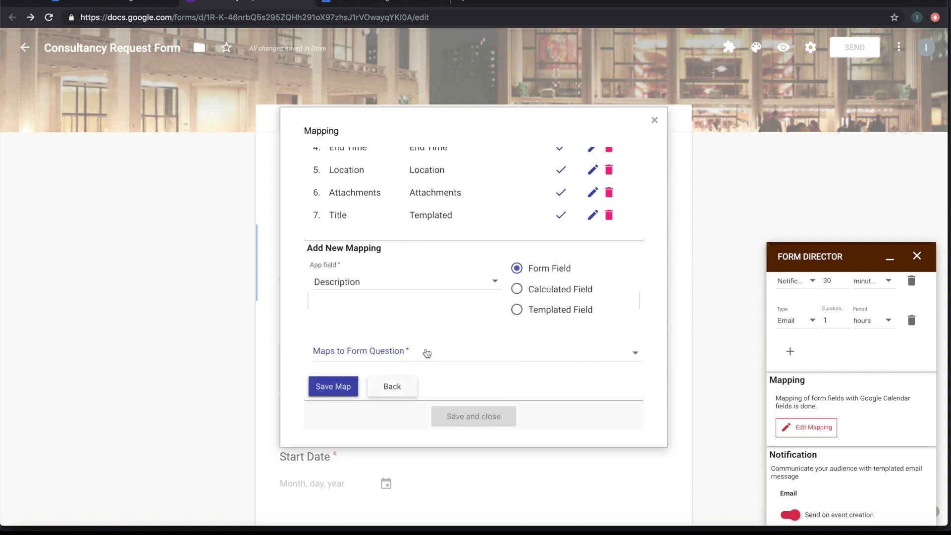
scroll(425, 354, "down", 3)
left_click(381, 384)
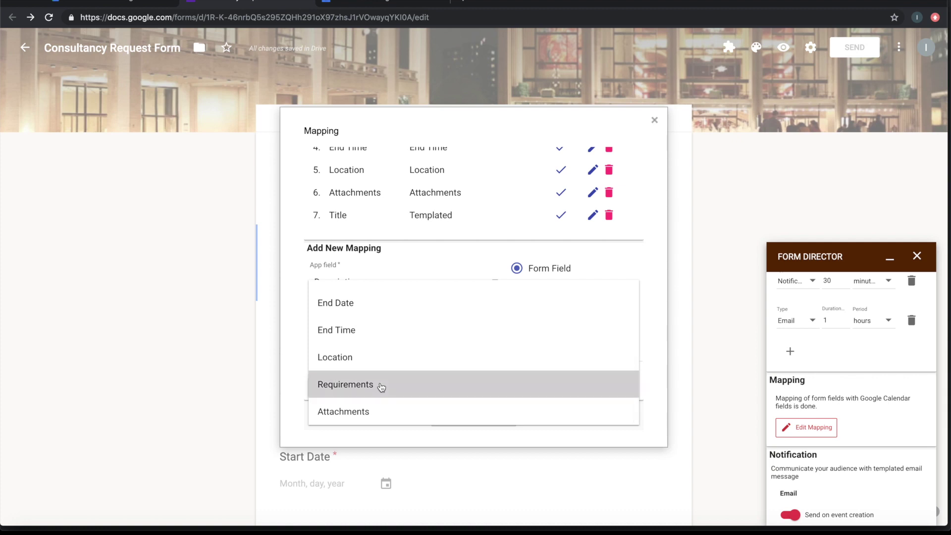
left_click(342, 388)
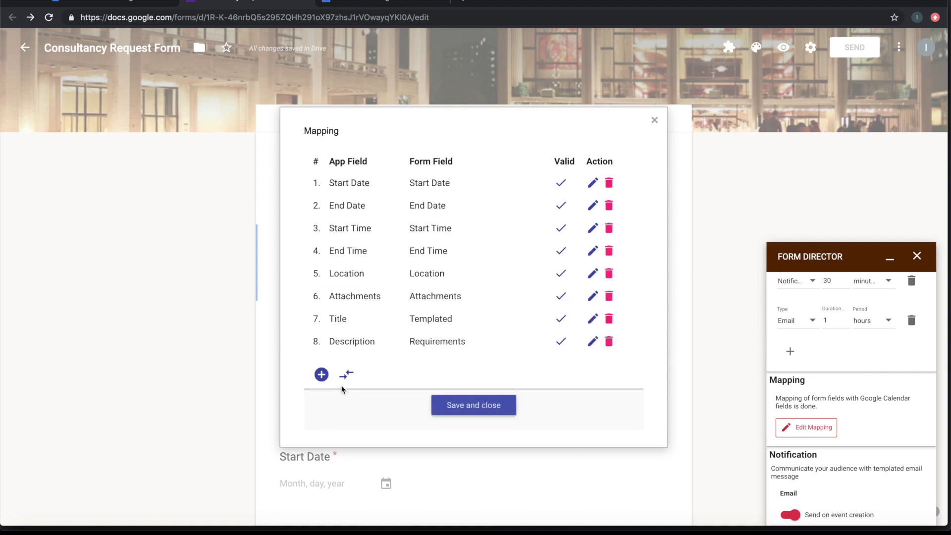
left_click(320, 375)
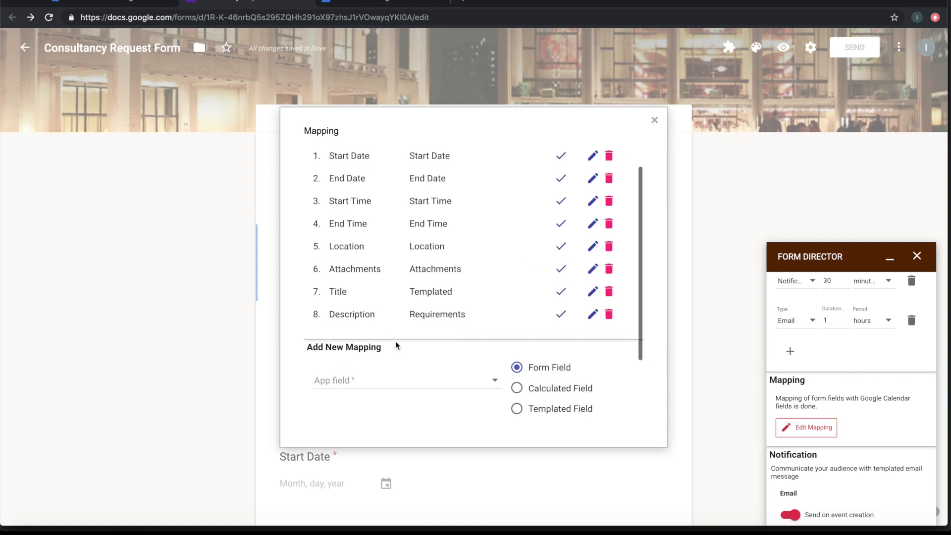
Map event Guests to the Email question, then save and close all nine mappings
scroll(387, 322, "down", 3)
left_click(376, 280)
scroll(377, 317, "down", 3)
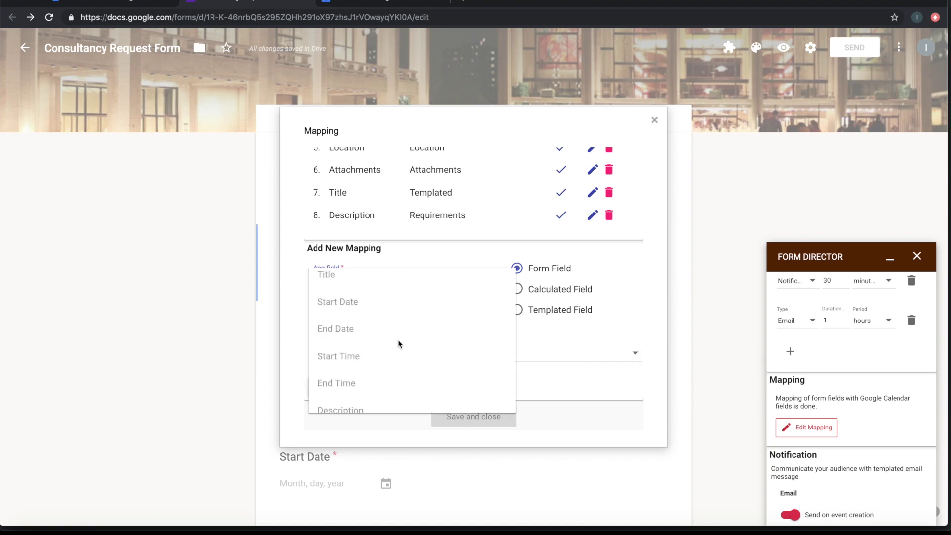
left_click(340, 375)
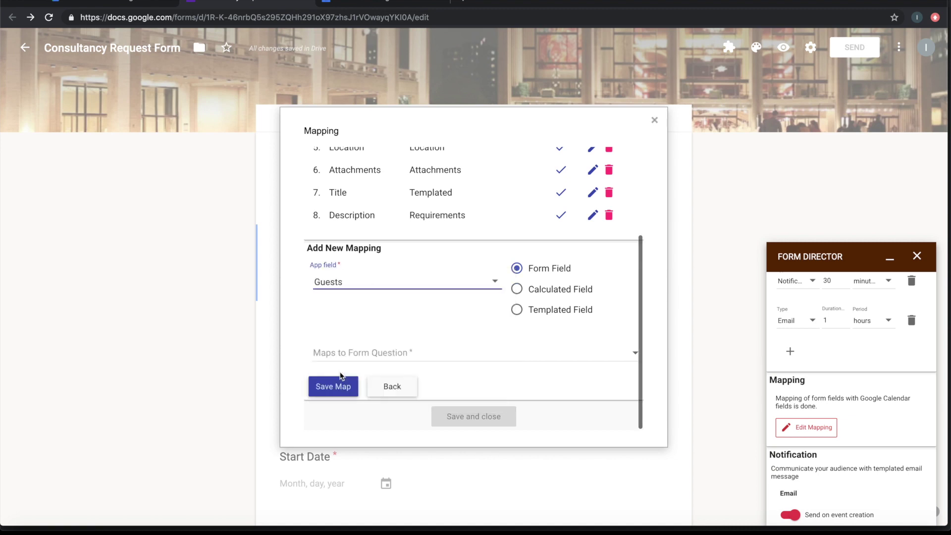
left_click(369, 352)
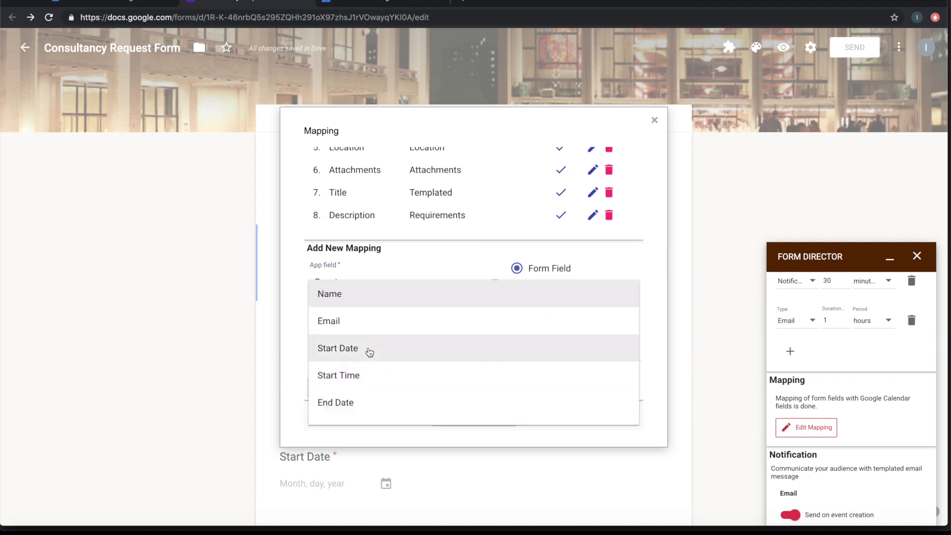
scroll(365, 347, "down", 1)
left_click(346, 300)
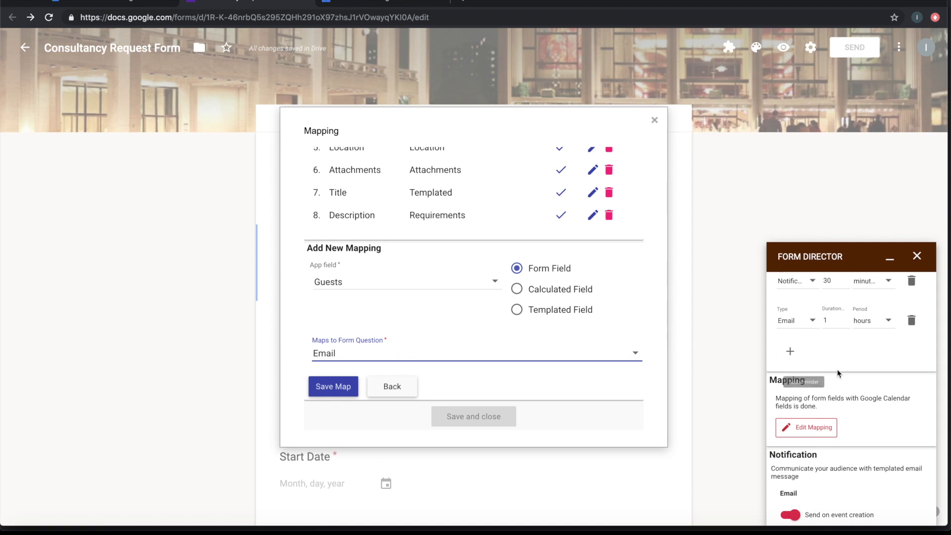
scroll(840, 372, "up", 5)
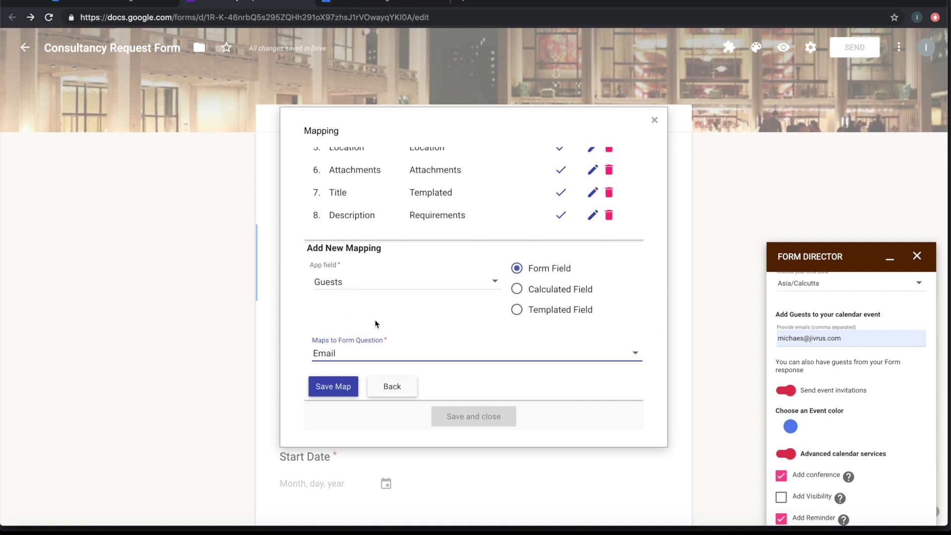
left_click(339, 392)
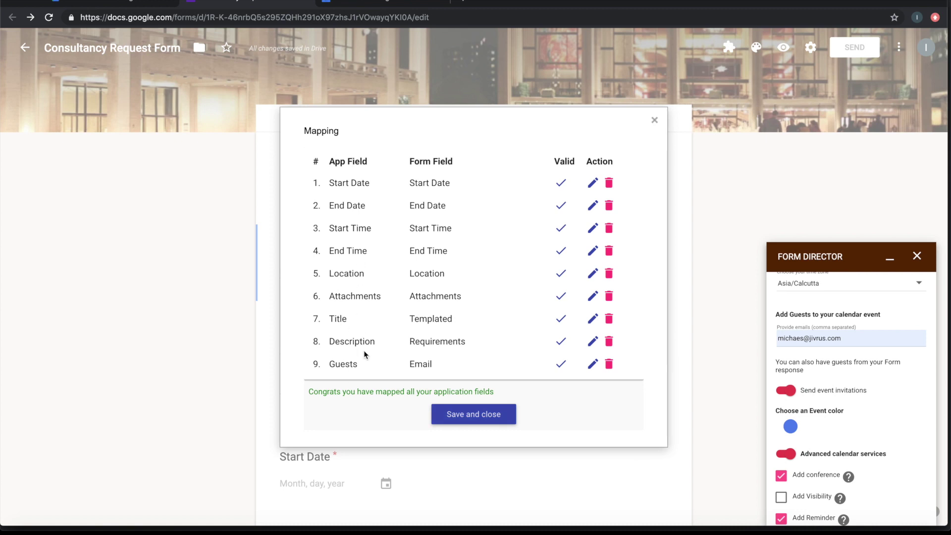
left_click(456, 415)
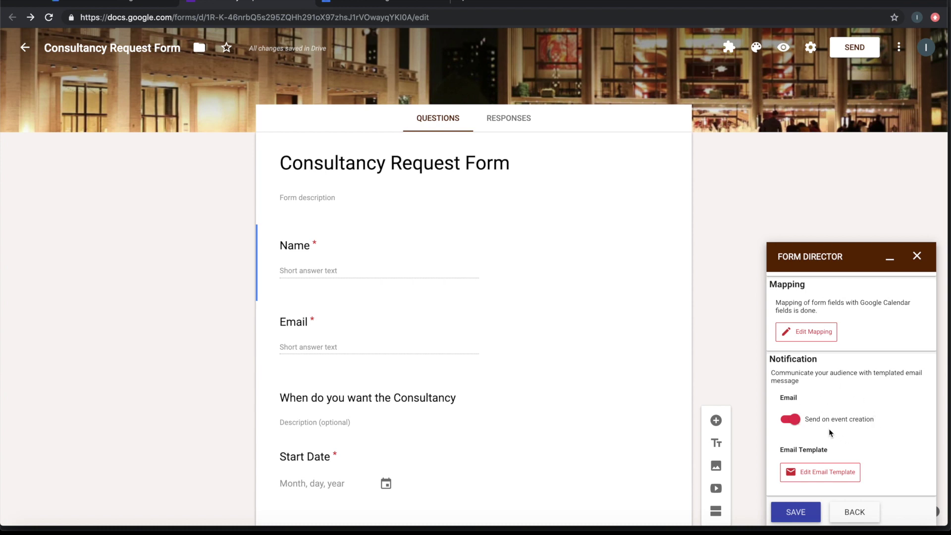
Open the Notification section's email template in the Setup Email Template dialog
left_click(824, 474)
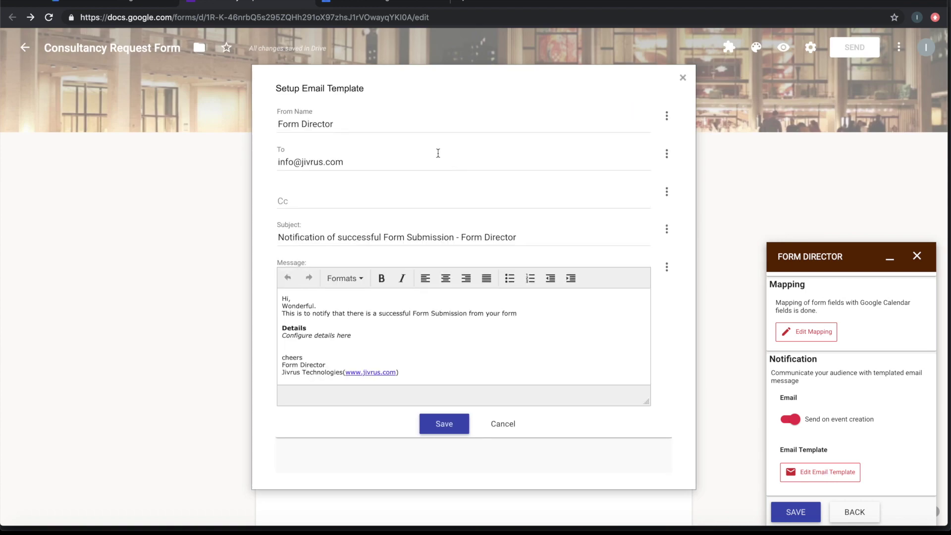
Edit the sender name and replace the local part of the recipient's address
left_click(362, 125)
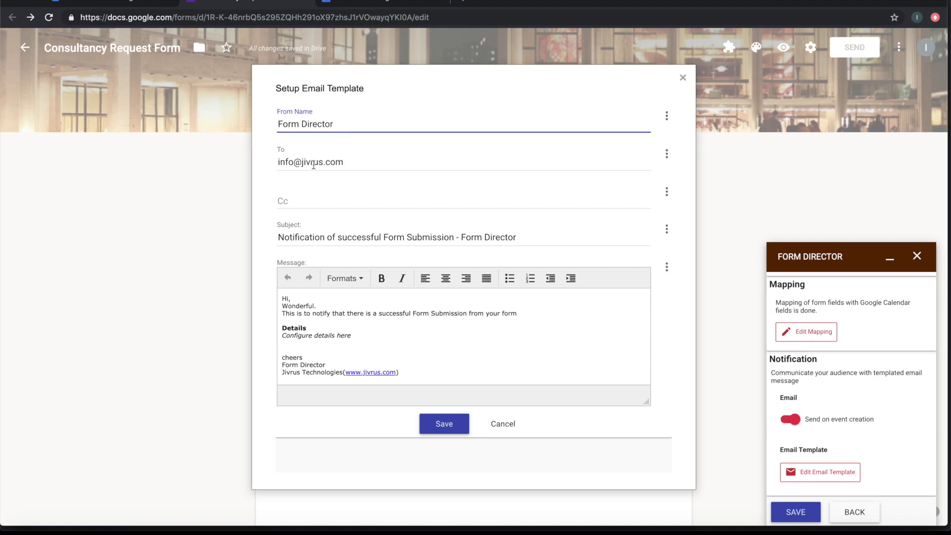
double_click(287, 160)
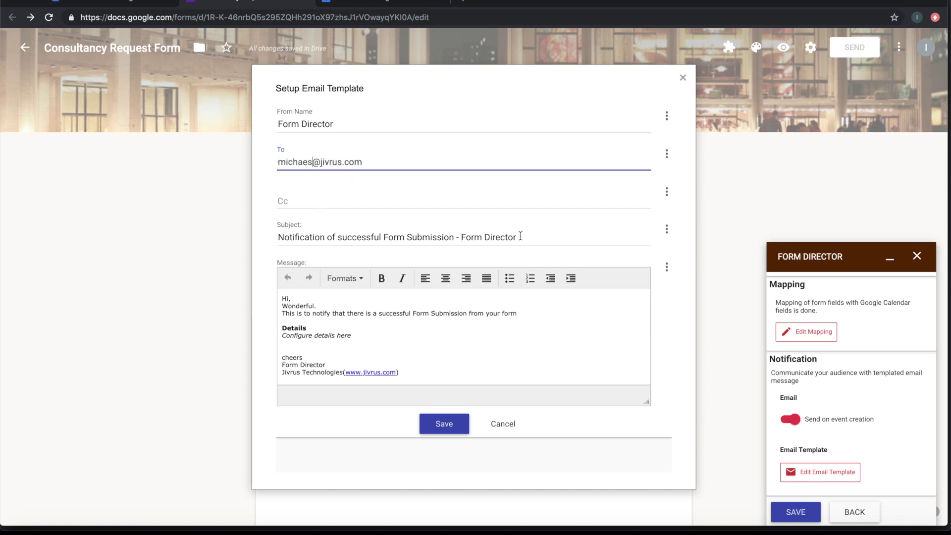
Replace the subject with 'Consultancy Request from ${Name}' using the Name field placeholder
left_click_drag(531, 236, 278, 231)
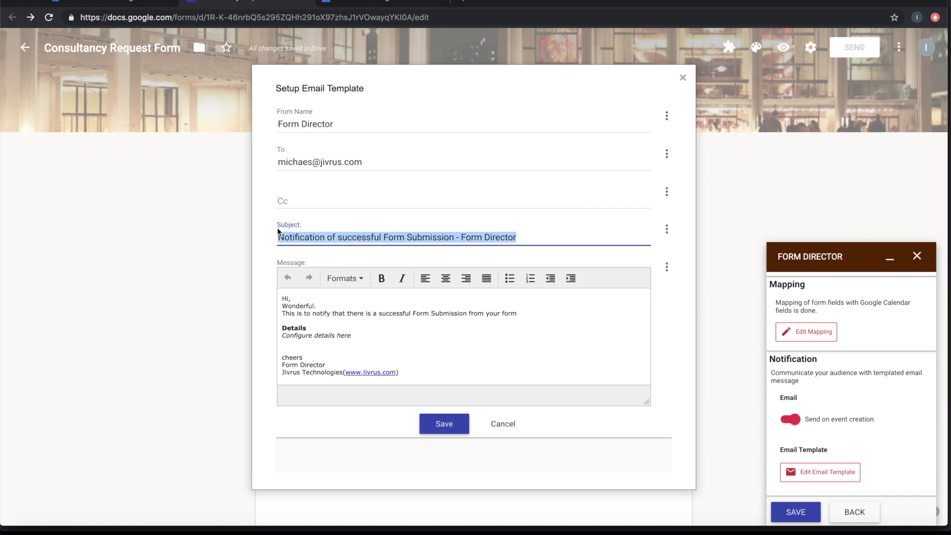
type("Consultan")
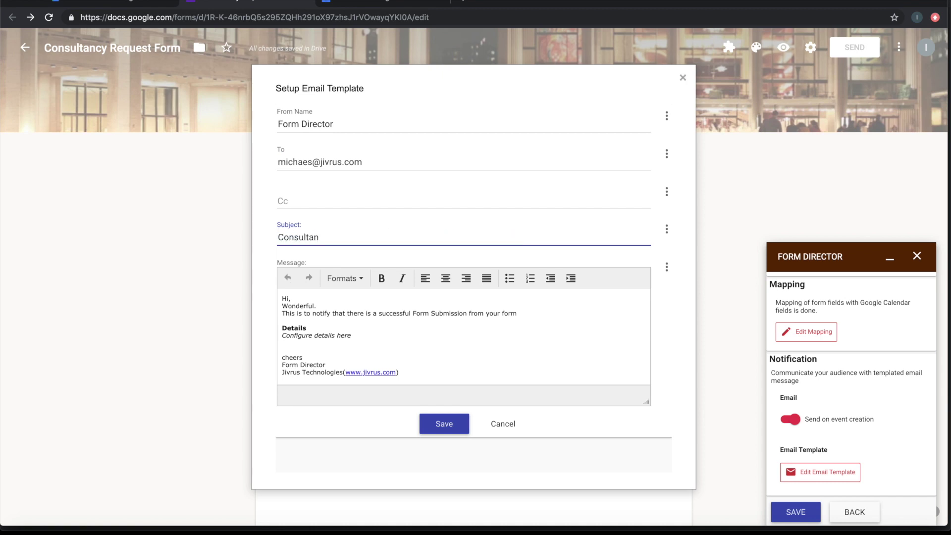
type("cy Request from")
left_click(667, 229)
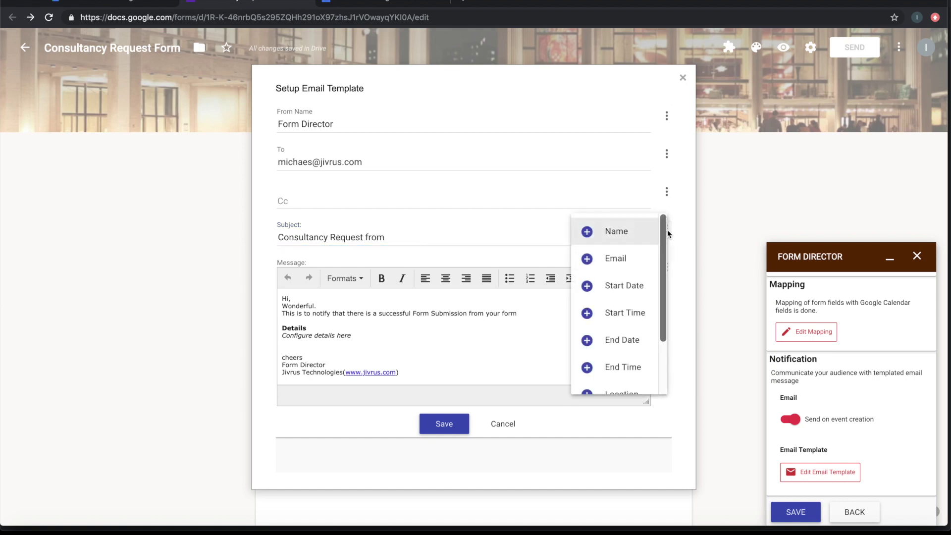
left_click(616, 232)
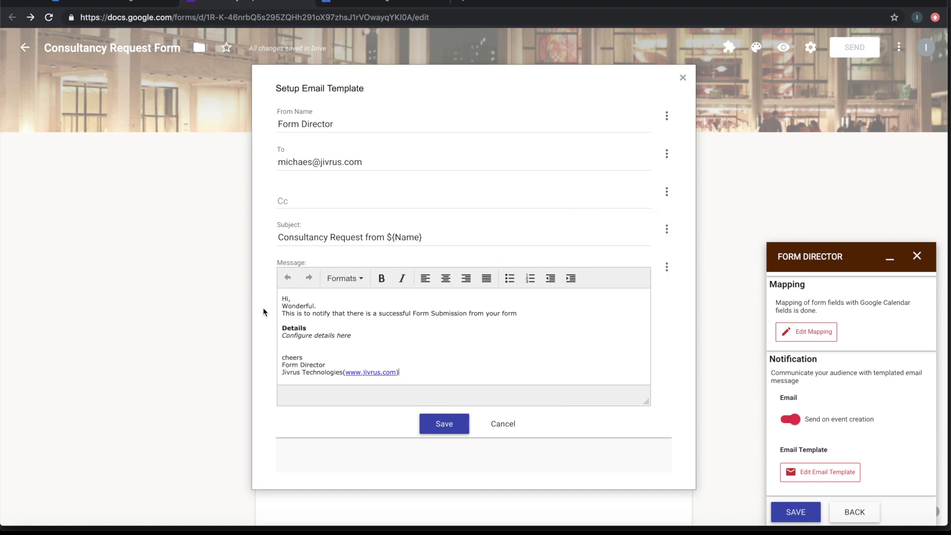
Replace the message body with 'New Consultancy Request details' and insert the ${Name} and ${Email} placeholders
left_click_drag(283, 299, 415, 382)
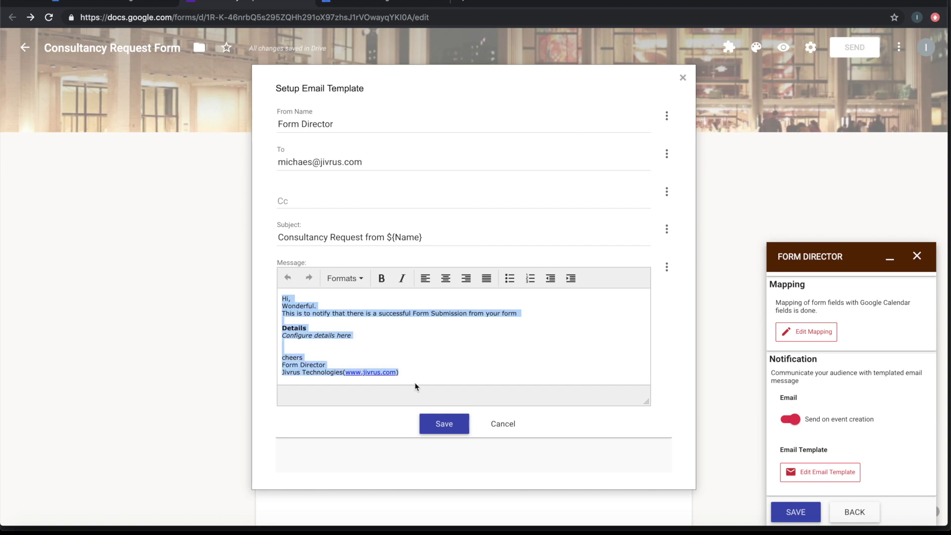
type("New")
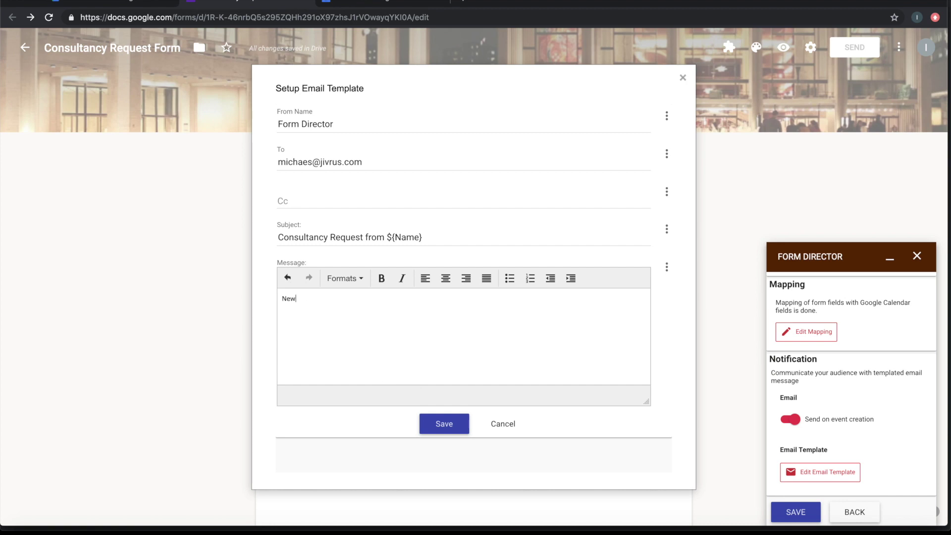
type(" Consultancy Reqes")
key("BackSpace")
type("uest details")
left_click(667, 267)
left_click(615, 271)
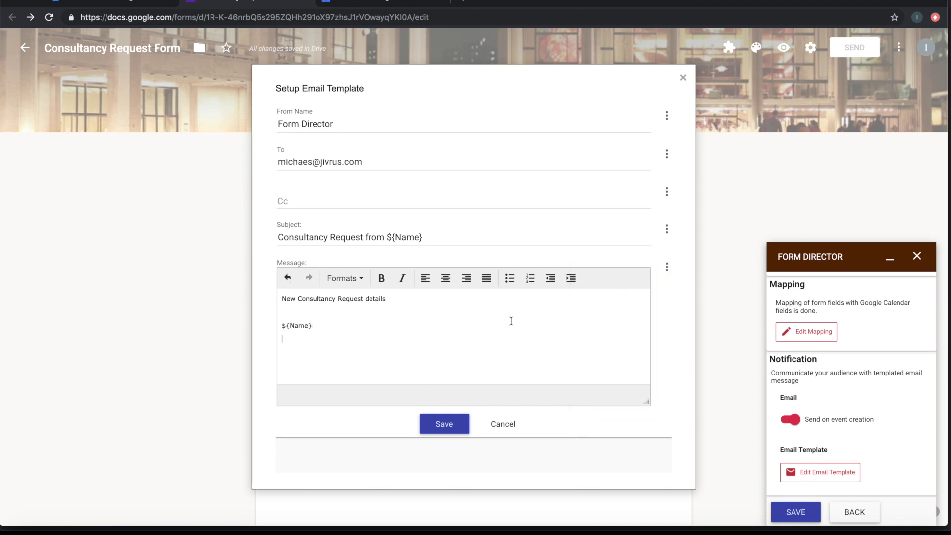
left_click(668, 268)
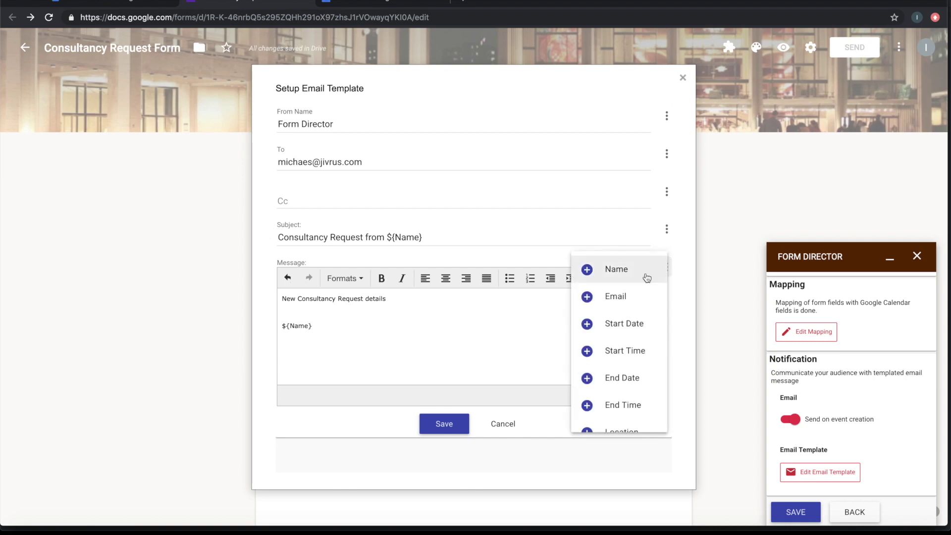
left_click(615, 303)
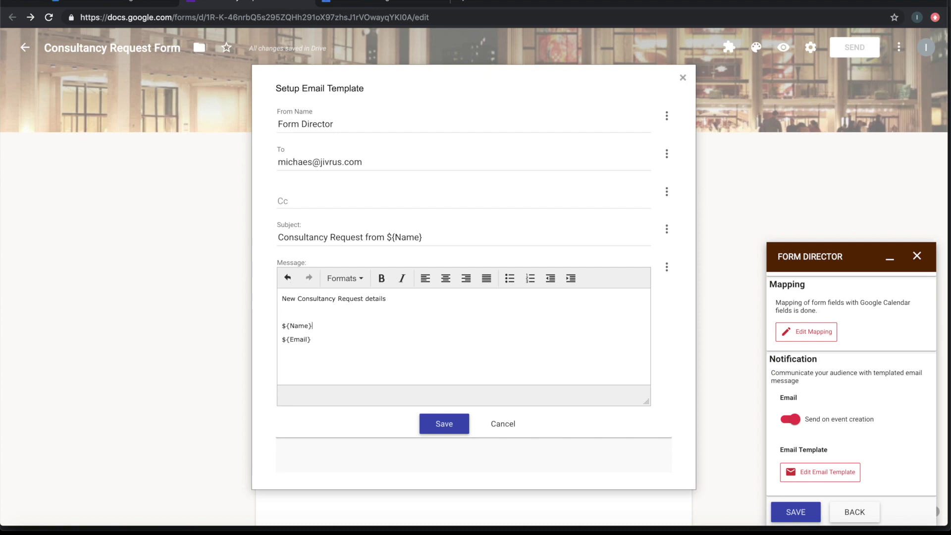
Add a 'Request from' line above the placeholders and a 'Details: ${Requirements}' line below them
key("Return")
type("Request from")
left_click(326, 360)
type("Det")
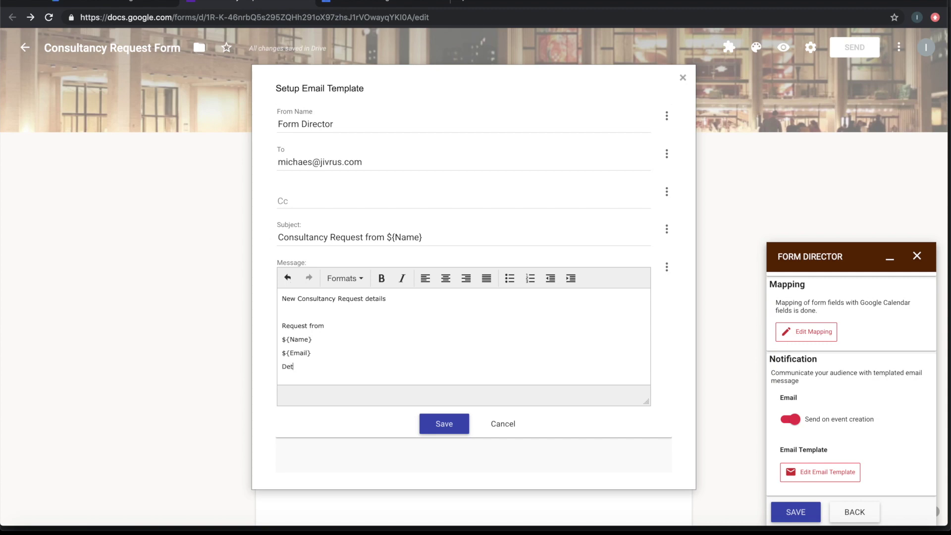
type("ails:")
key("Return")
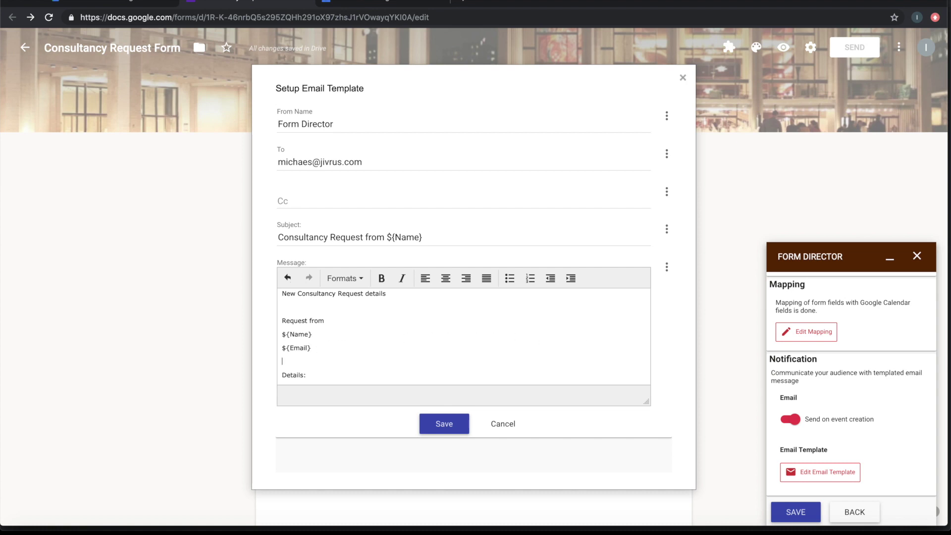
key("Return")
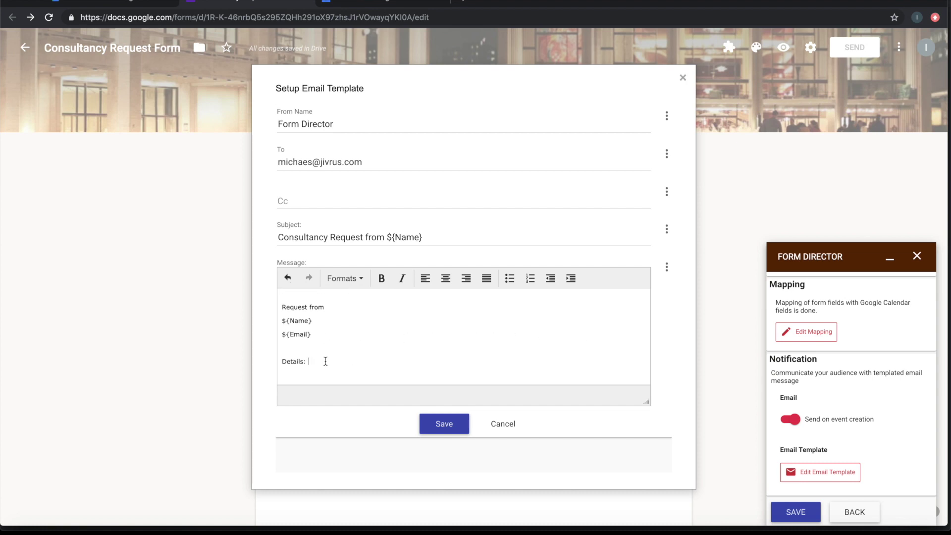
left_click(667, 268)
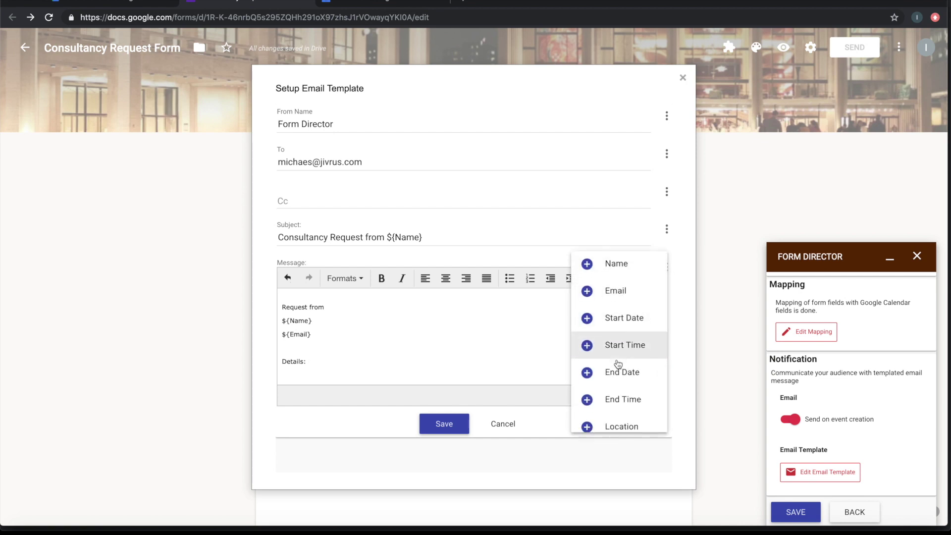
scroll(620, 377, "down", 3)
left_click(617, 391)
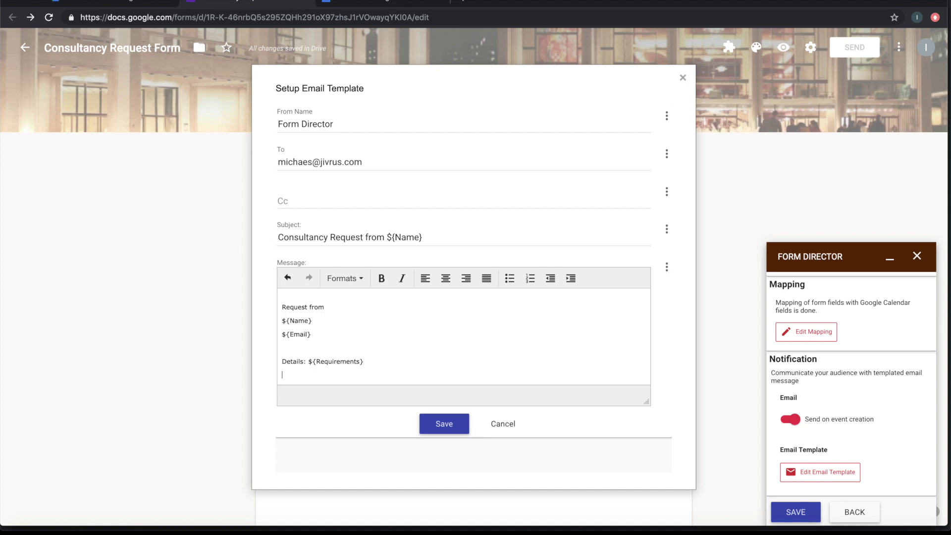
key("Return")
Add the sign-off 'cheeer', then save the email template and the Form Director settings
type("c")
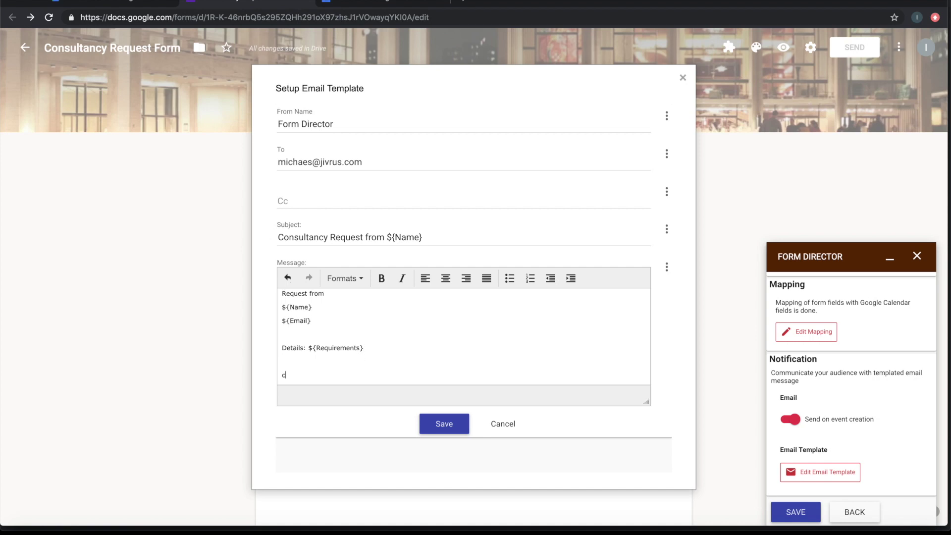
type("heeers")
left_click(447, 427)
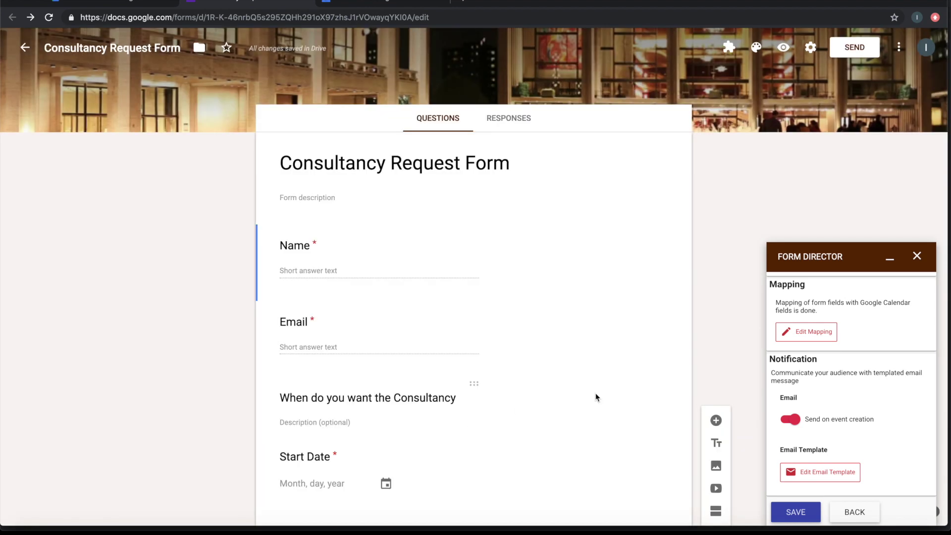
scroll(852, 407, "down", 2)
left_click(803, 506)
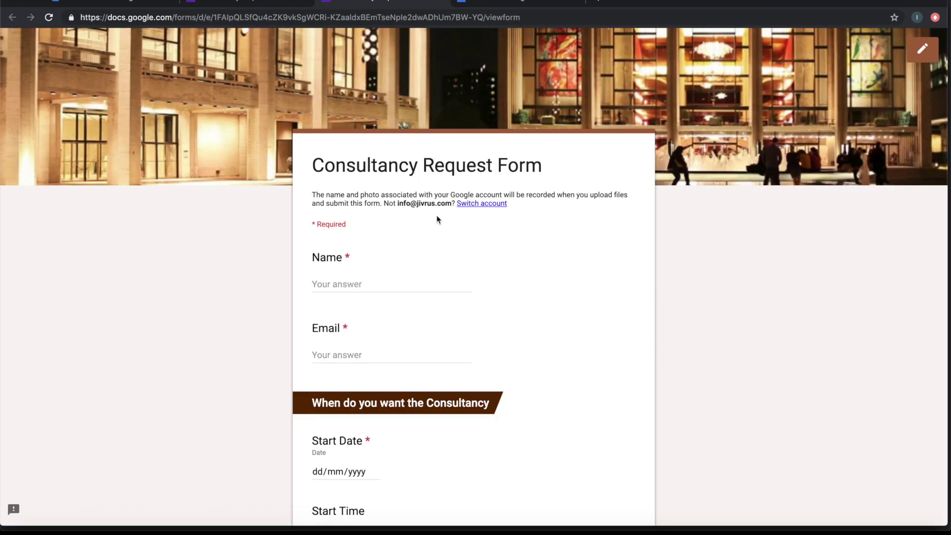
Enter the requester's name and e-mail address in the form response
left_click(399, 285)
type("Ajith")
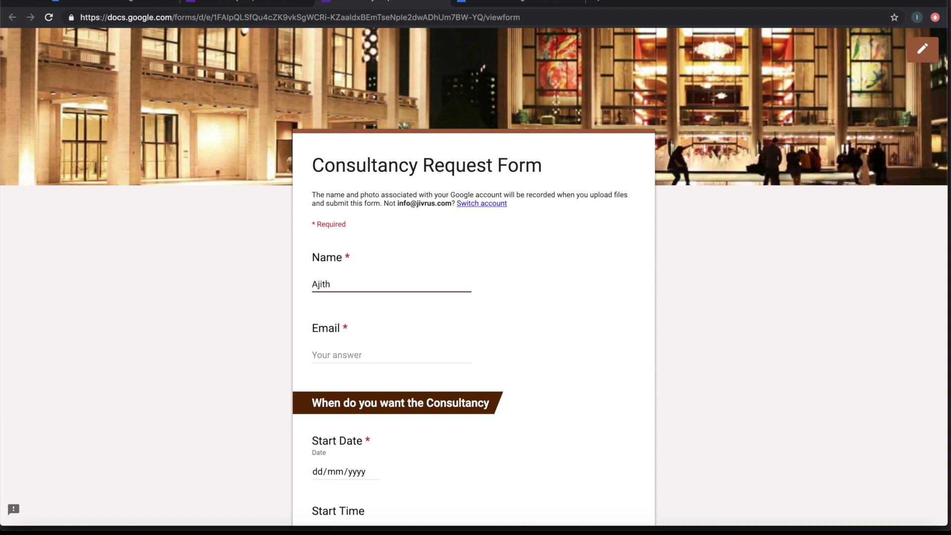
left_click(347, 354)
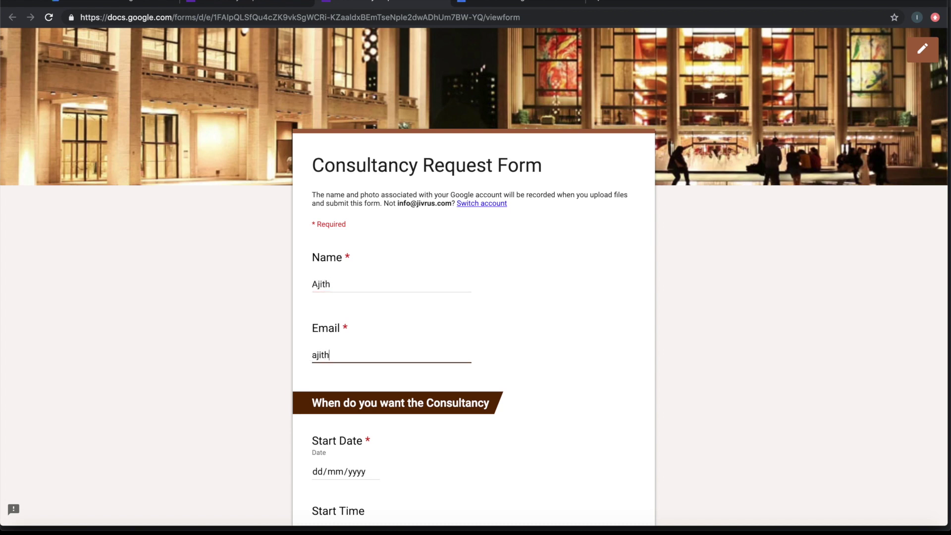
key("Tab")
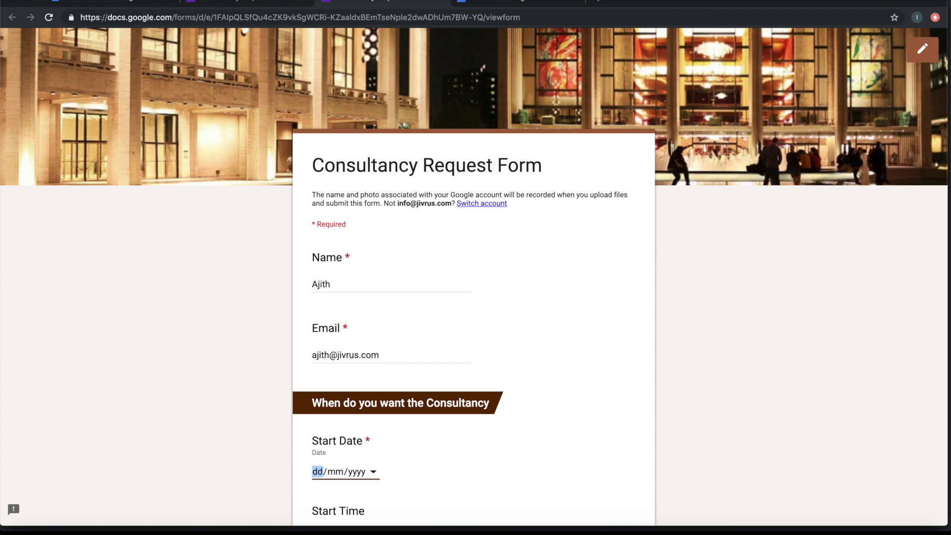
Set the start date to 01/07/2019 and the start time to 10:00
scroll(474, 275, "down", 5)
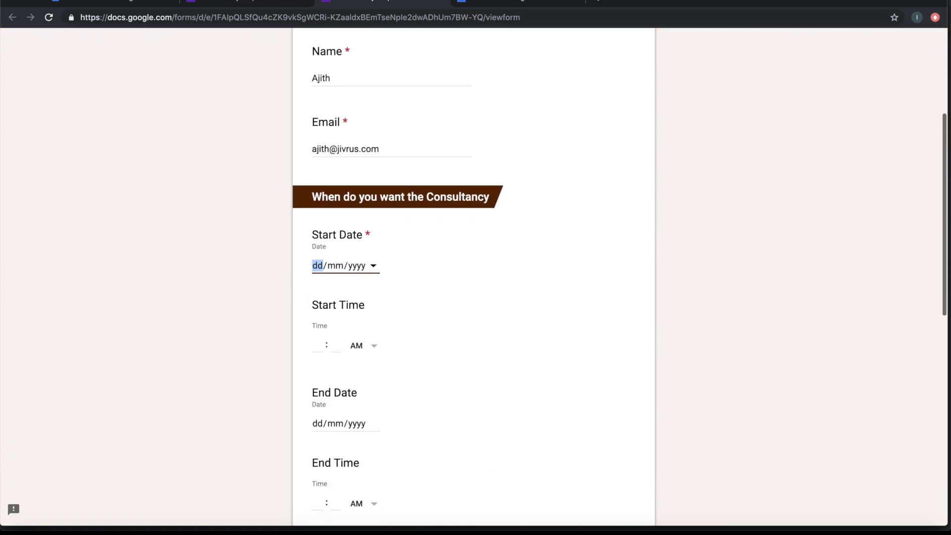
scroll(475, 276, "down", 1)
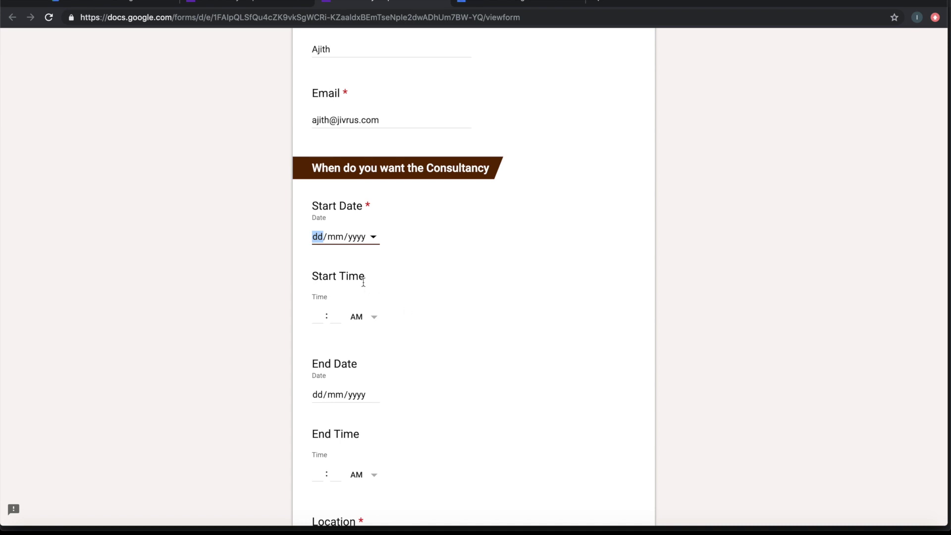
type("1/mm/yyyy")
key("Tab")
left_click(373, 238)
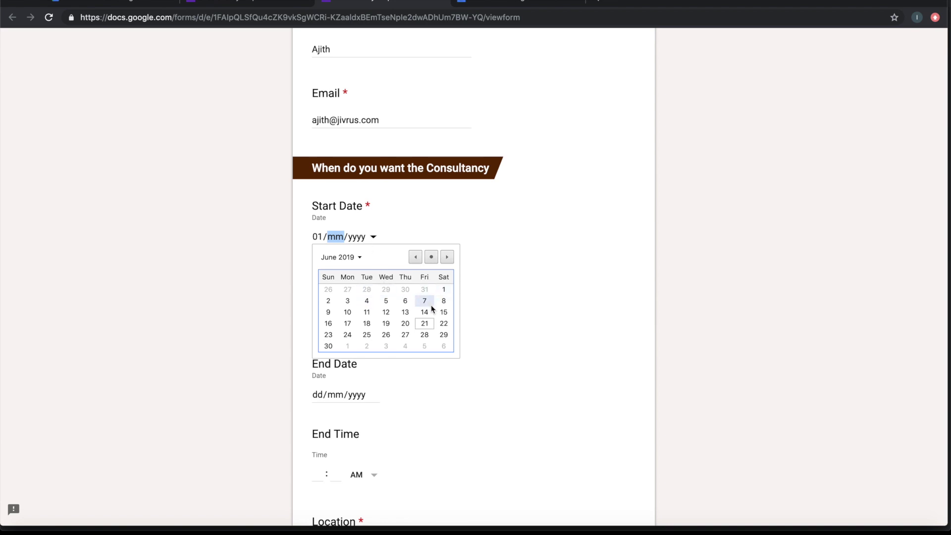
left_click(349, 346)
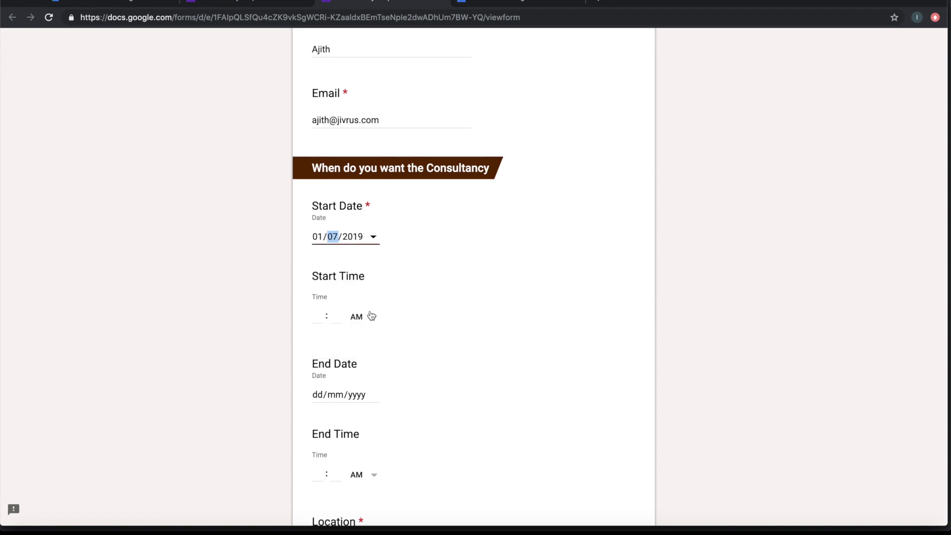
left_click(323, 317)
type("10:")
type("00")
left_click(321, 315)
type("10")
Set the end date to 01/07/2019 and the end time to 11:00 AM
left_click(374, 395)
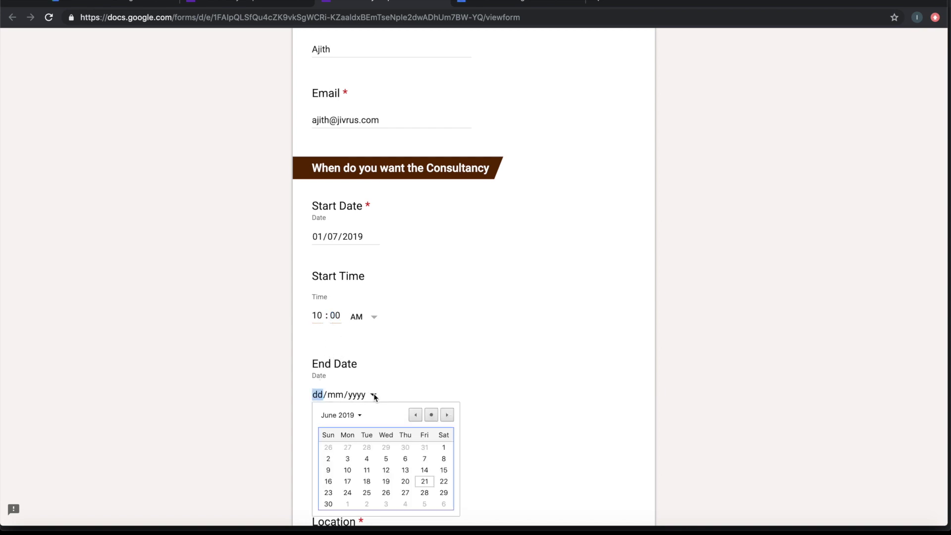
left_click(347, 503)
scroll(497, 381, "down", 1)
scroll(498, 381, "down", 2)
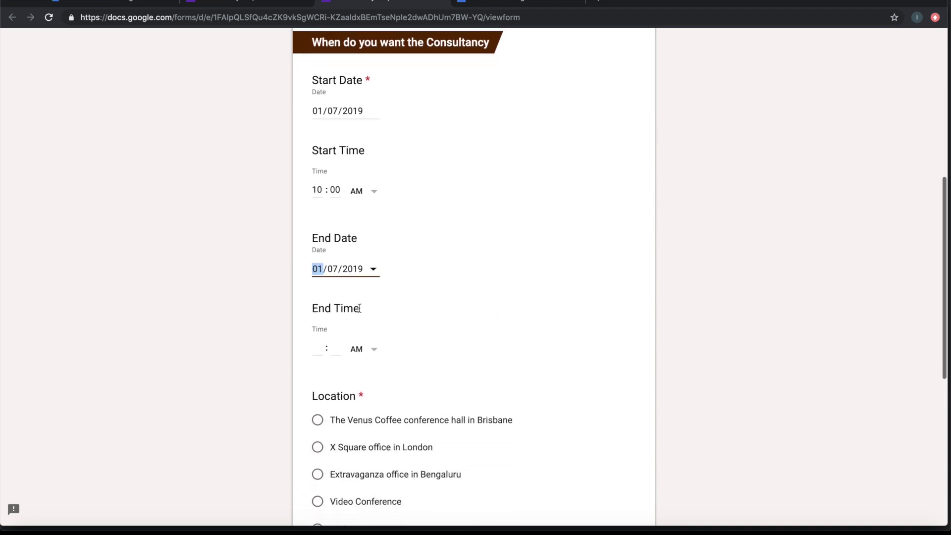
left_click(317, 350)
type("11")
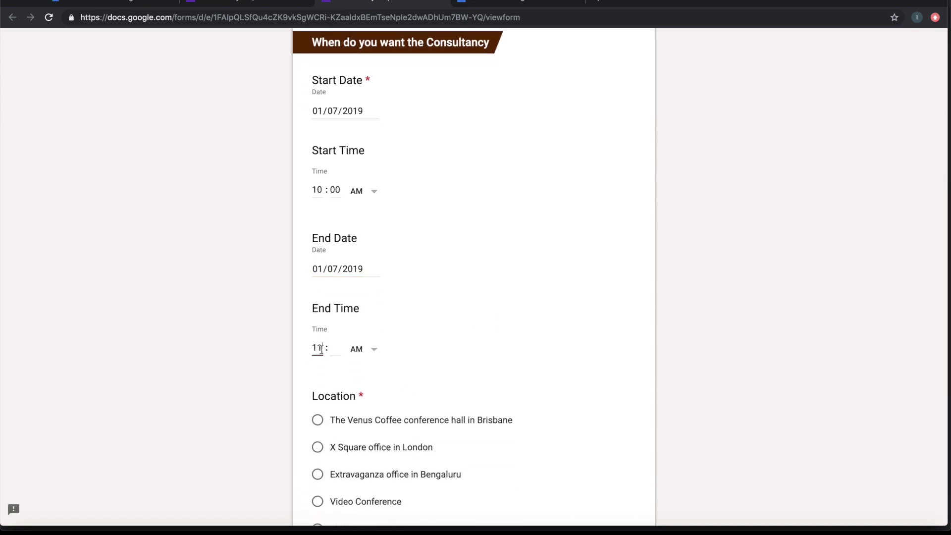
left_click(346, 353)
left_click(346, 353)
left_click(346, 353)
left_click(333, 350)
type("00")
key("Tab")
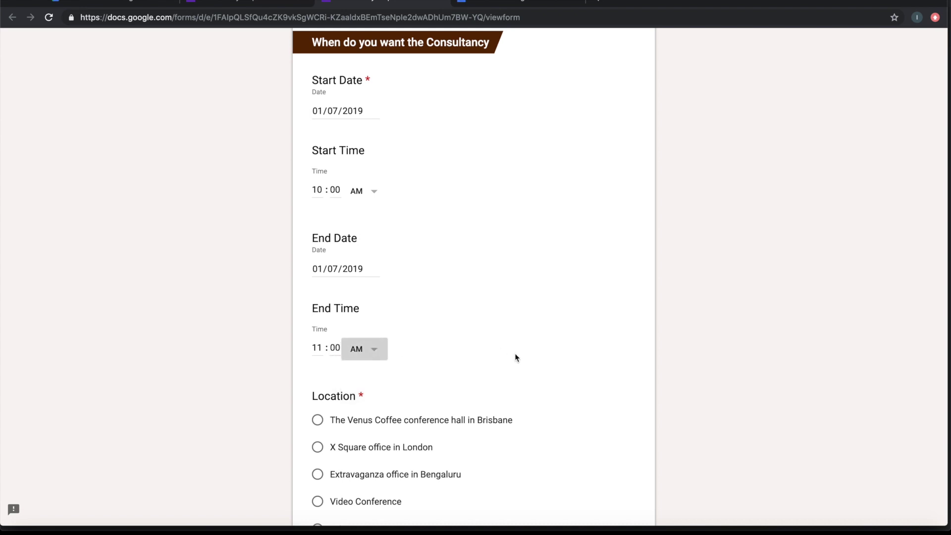
Choose Video Conference as the location and enter Requirements 'discuss business opportunities'
scroll(516, 358, "down", 4)
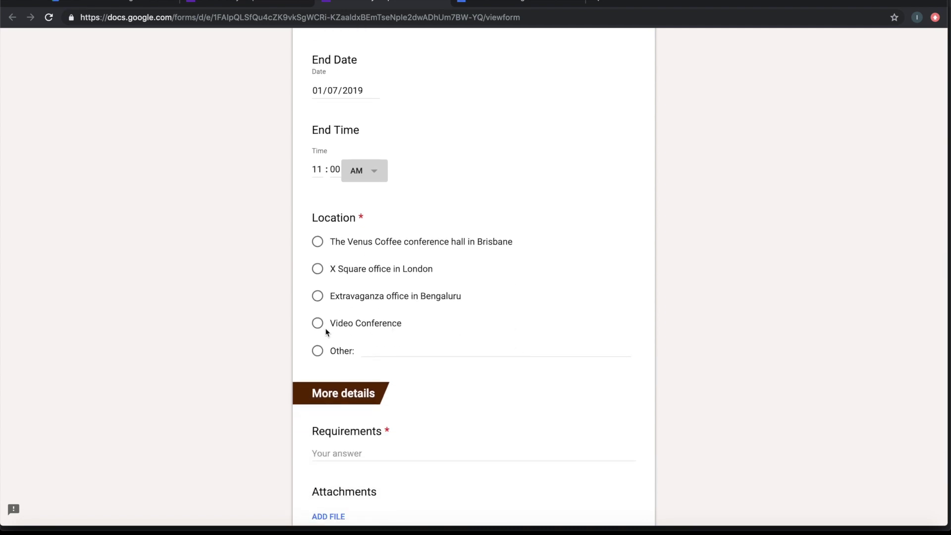
left_click(318, 326)
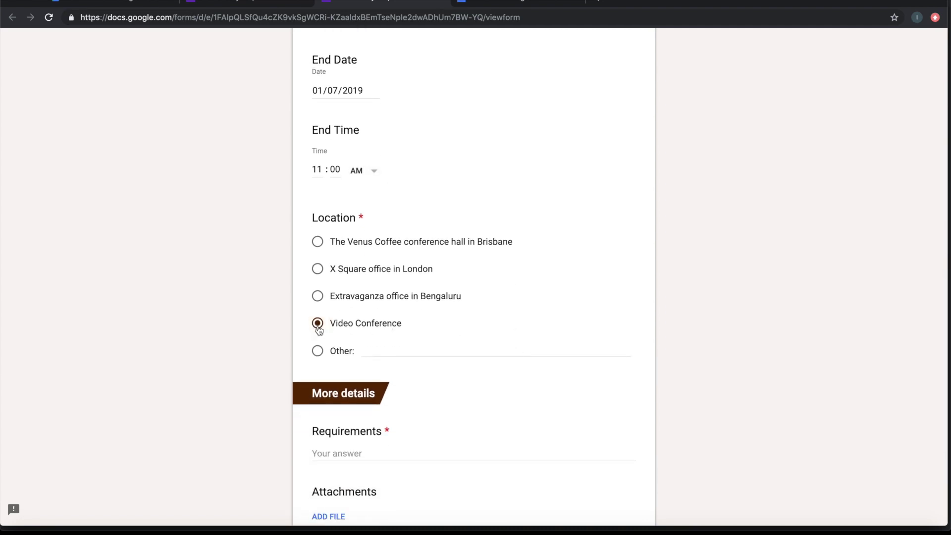
scroll(332, 326, "down", 2)
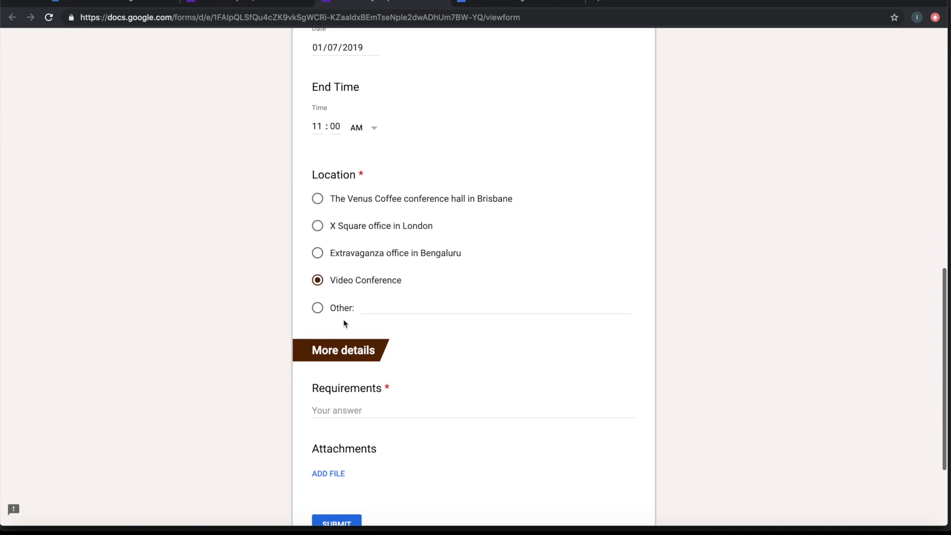
scroll(453, 302, "down", 2)
left_click(378, 335)
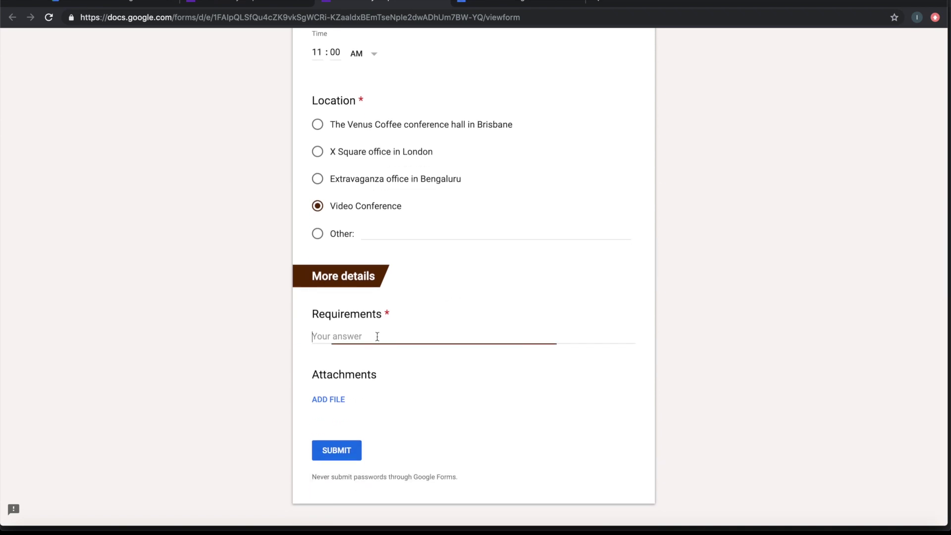
type("discuss business opportu")
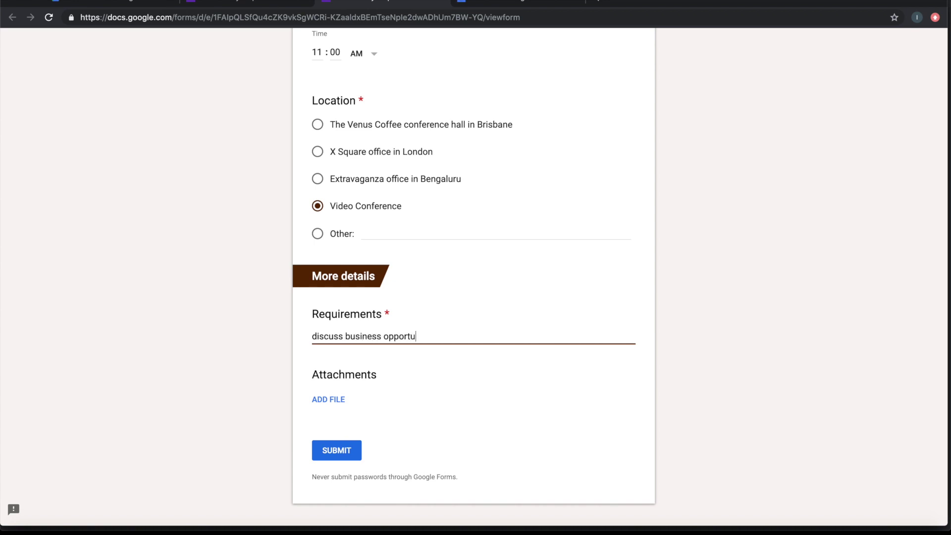
type("nities")
Upload 0_g resumes.pdf from Downloads as the Attachments answer
left_click(338, 401)
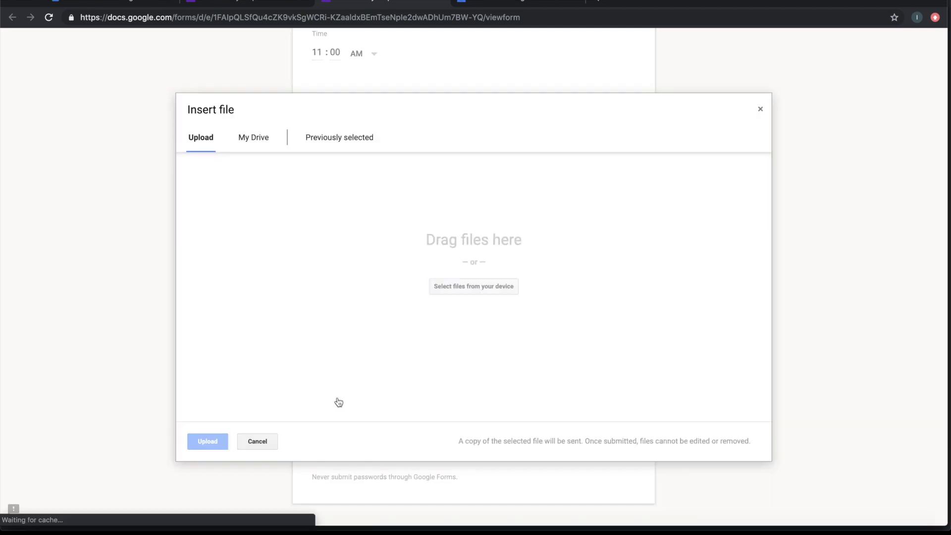
left_click(467, 287)
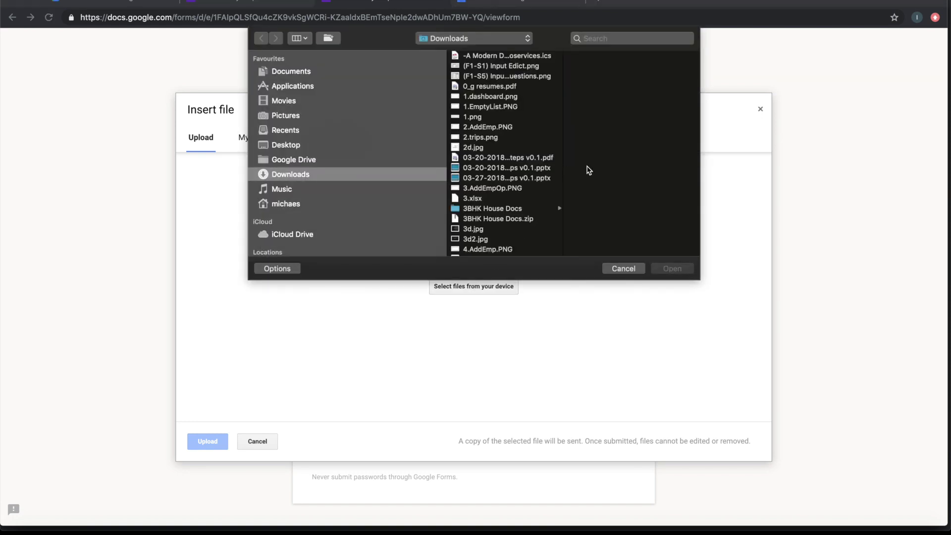
scroll(557, 200, "down", 4)
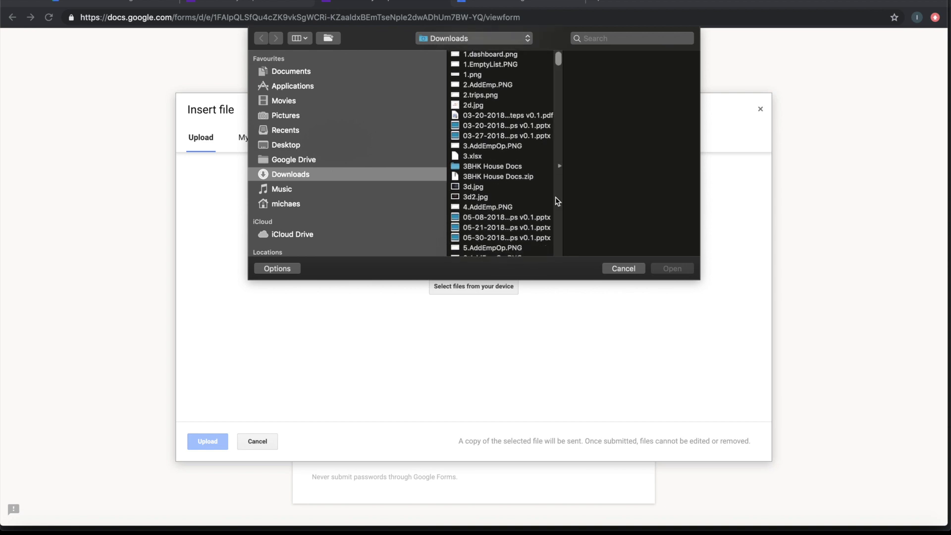
scroll(558, 201, "down", 1)
scroll(558, 201, "down", 6)
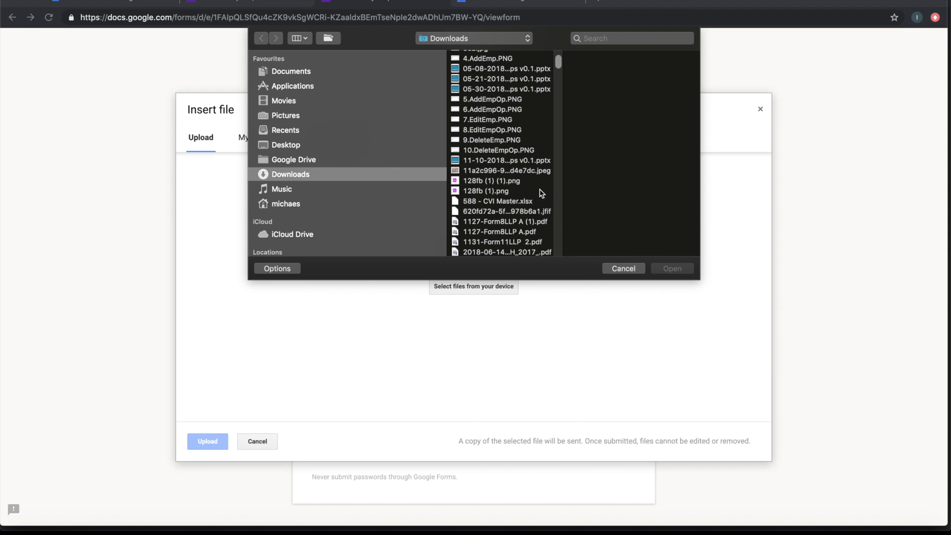
scroll(542, 193, "up", 10)
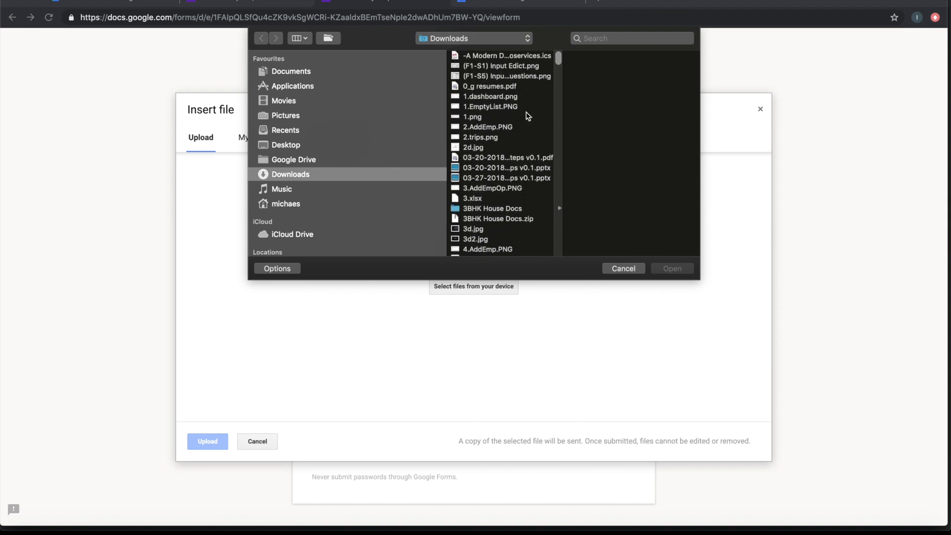
left_click(501, 88)
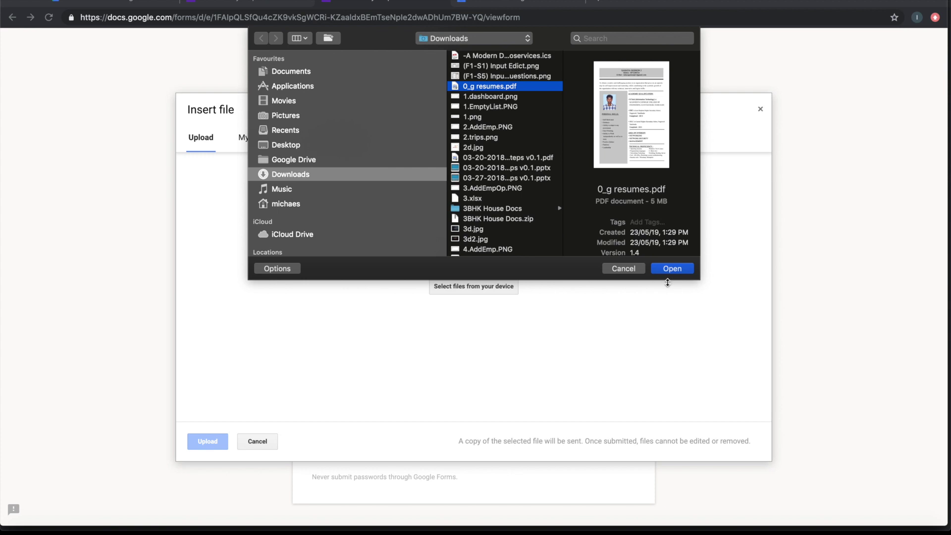
left_click(672, 270)
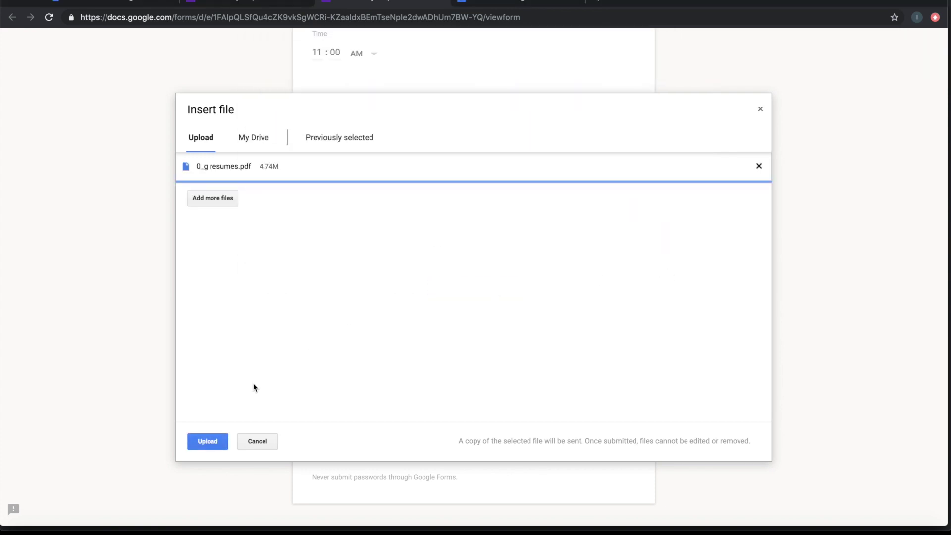
left_click(215, 443)
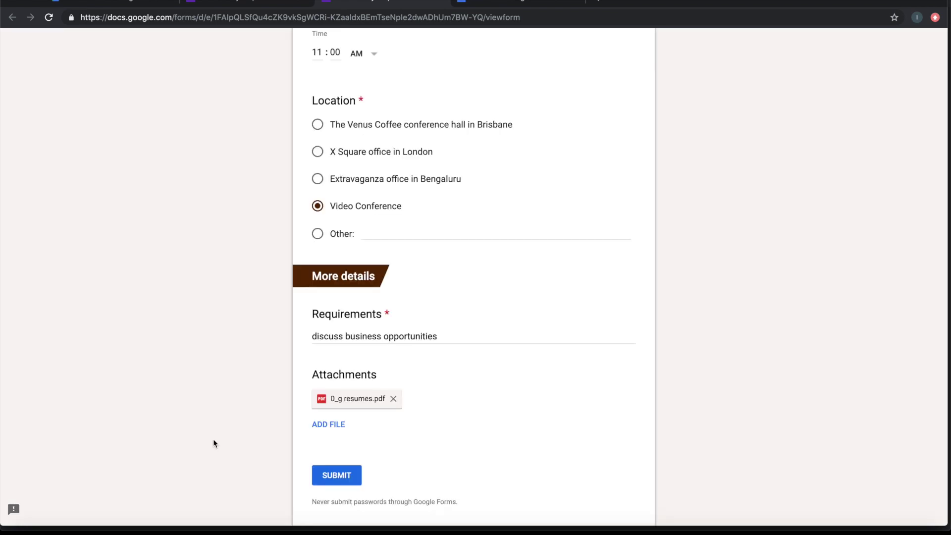
Submit the Consultancy Request Form and switch to the Google Calendar tab
left_click(332, 476)
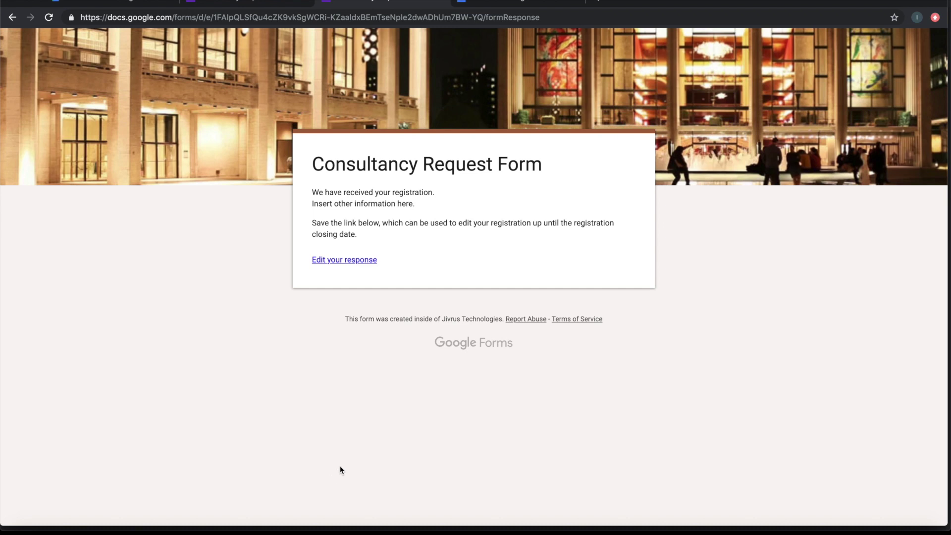
left_click(502, 3)
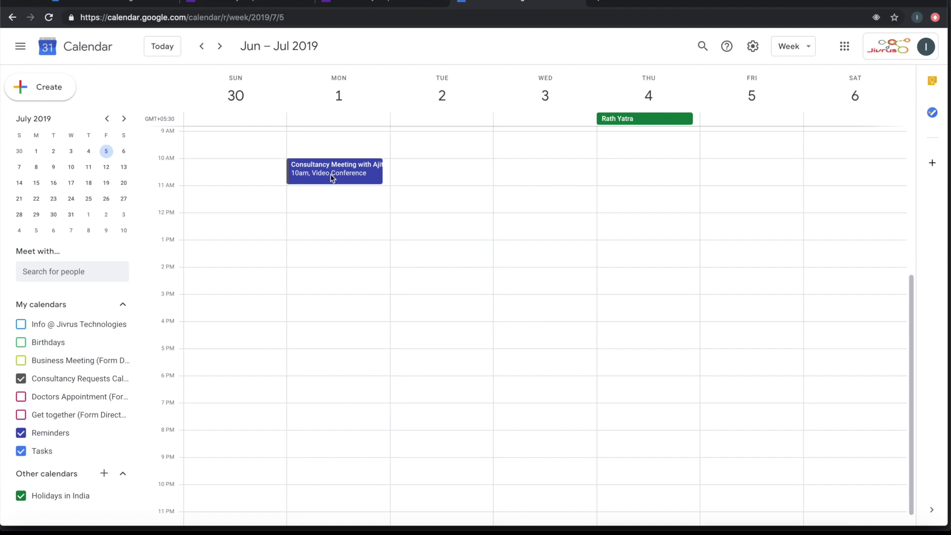
Open the Consultancy Meeting event's full edit page to review its guests, Meet link and attachment
left_click(331, 174)
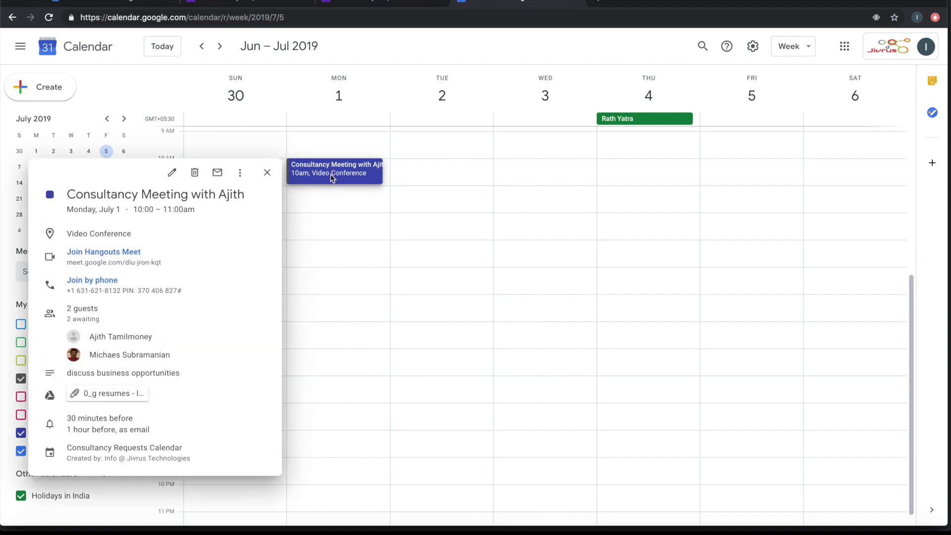
left_click(172, 172)
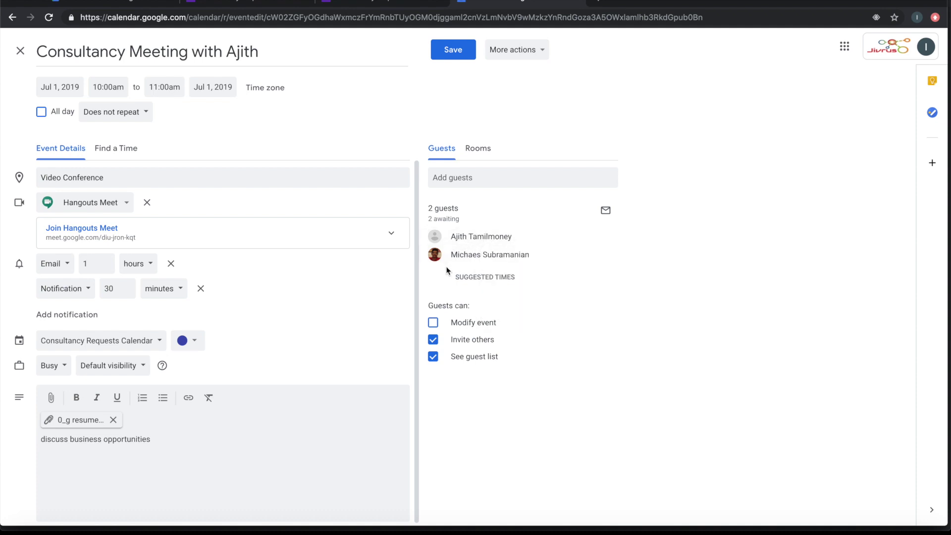
mouse_move(498, 255)
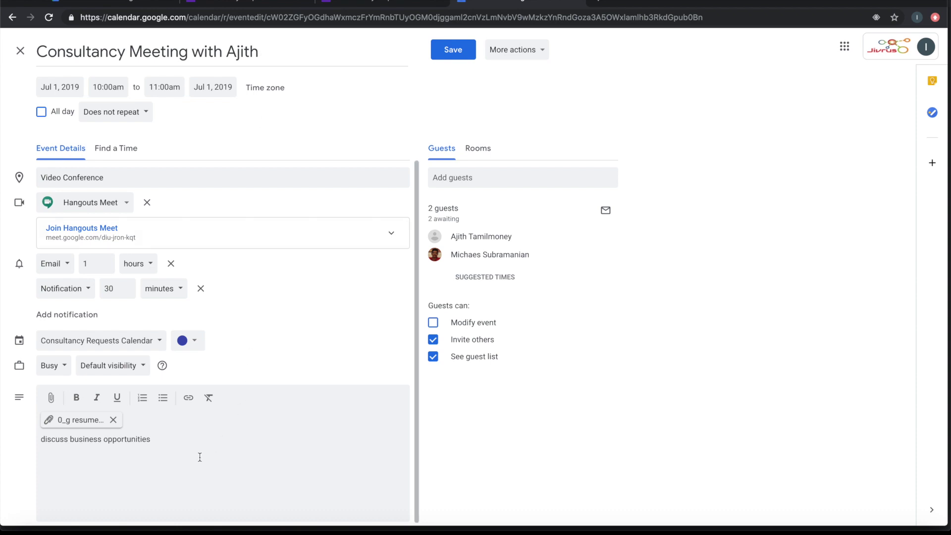
scroll(200, 457, "down", 1)
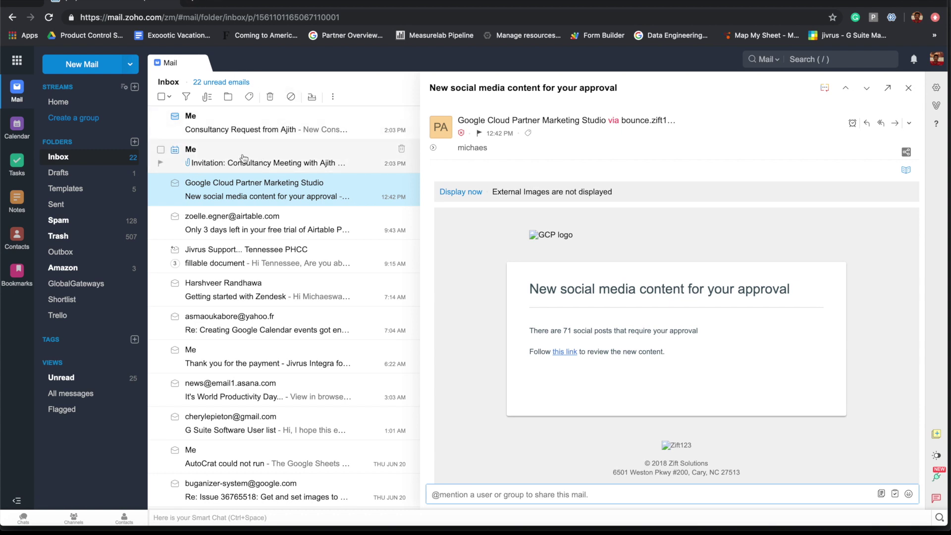
Read through the meeting invitation email, then open the Consultancy Request notification email
left_click(244, 159)
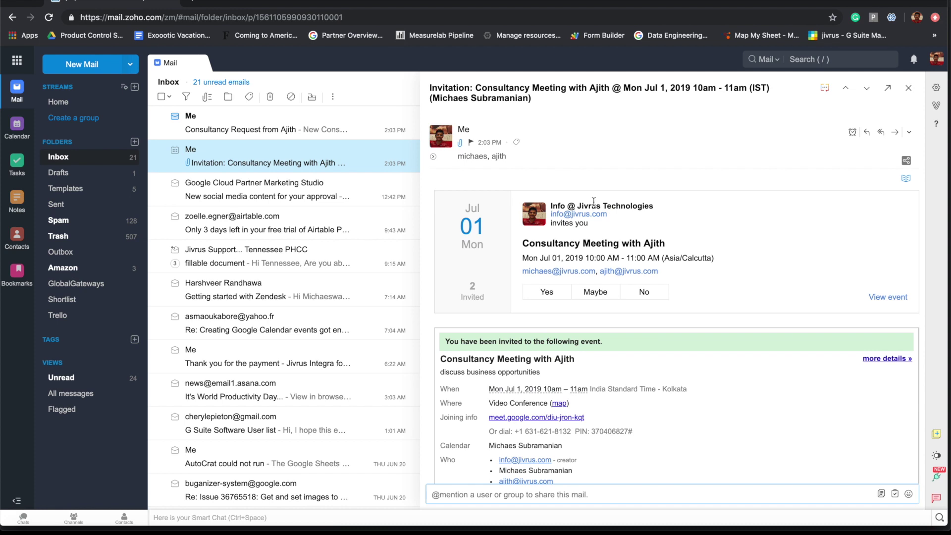
scroll(603, 273, "down", 2)
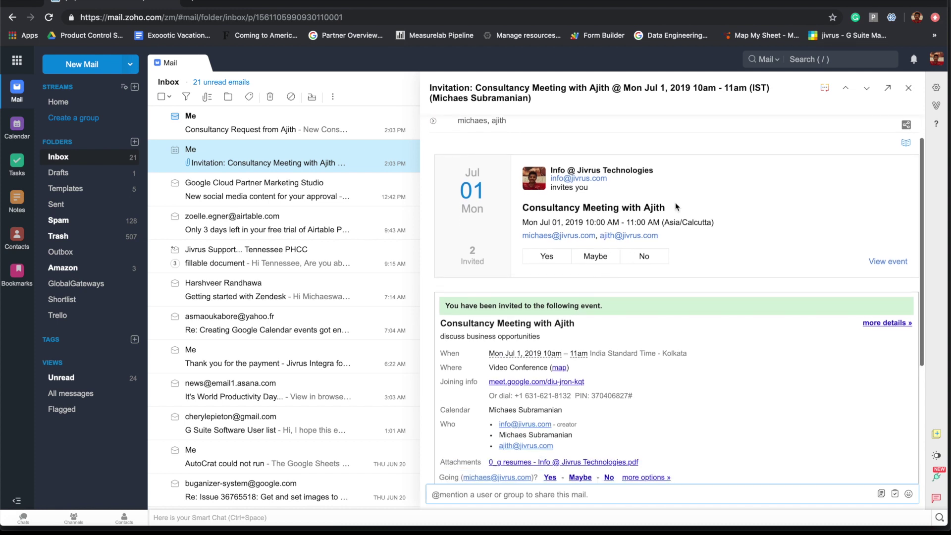
scroll(685, 198, "up", 2)
scroll(685, 201, "down", 3)
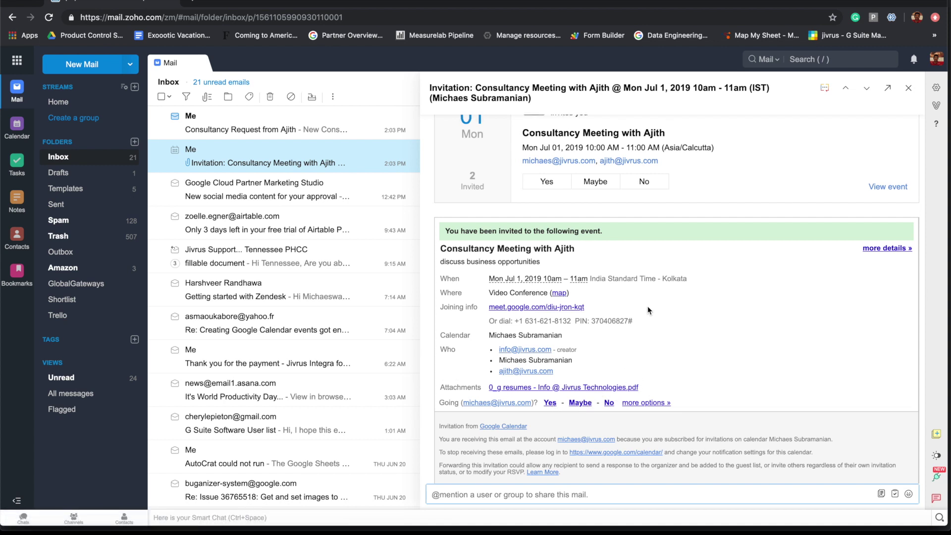
scroll(648, 310, "up", 3)
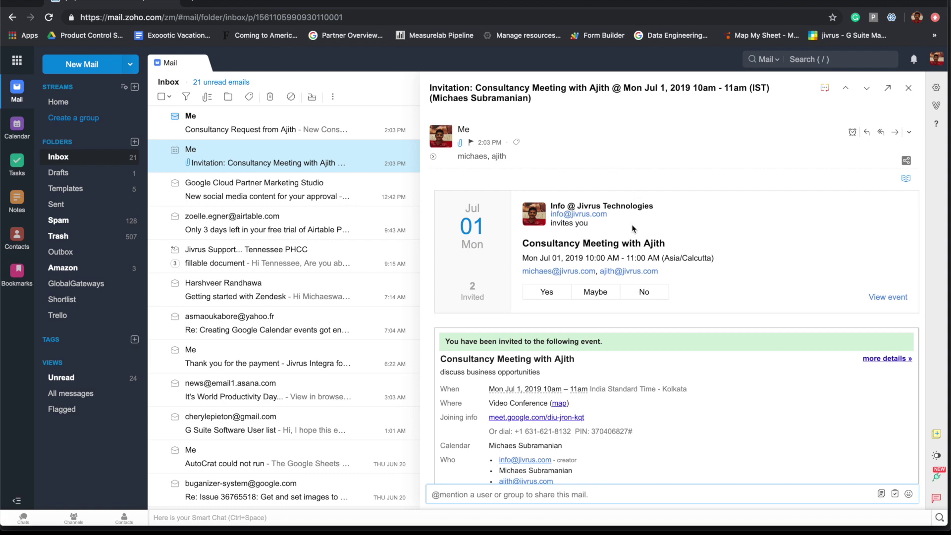
scroll(634, 242, "down", 3)
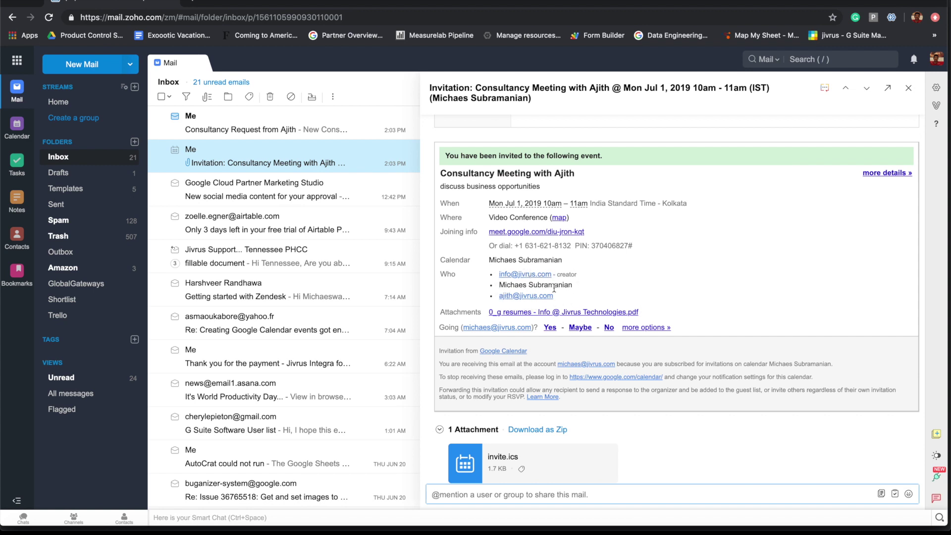
scroll(498, 263, "up", 5)
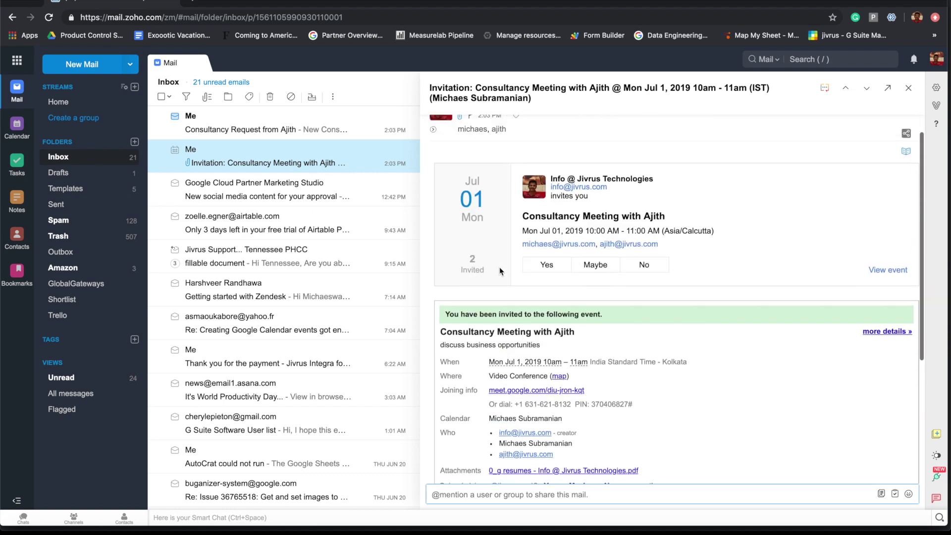
left_click(302, 130)
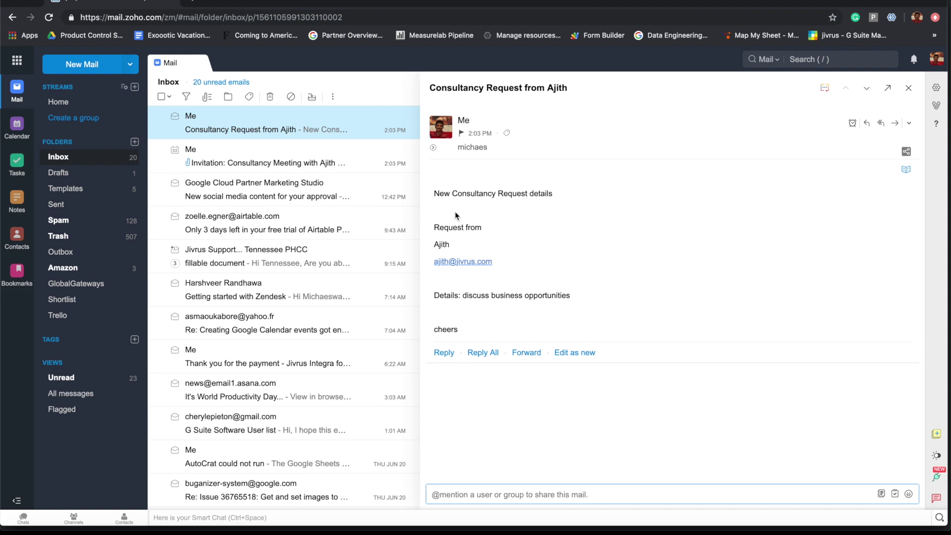
key("alt+Tab")
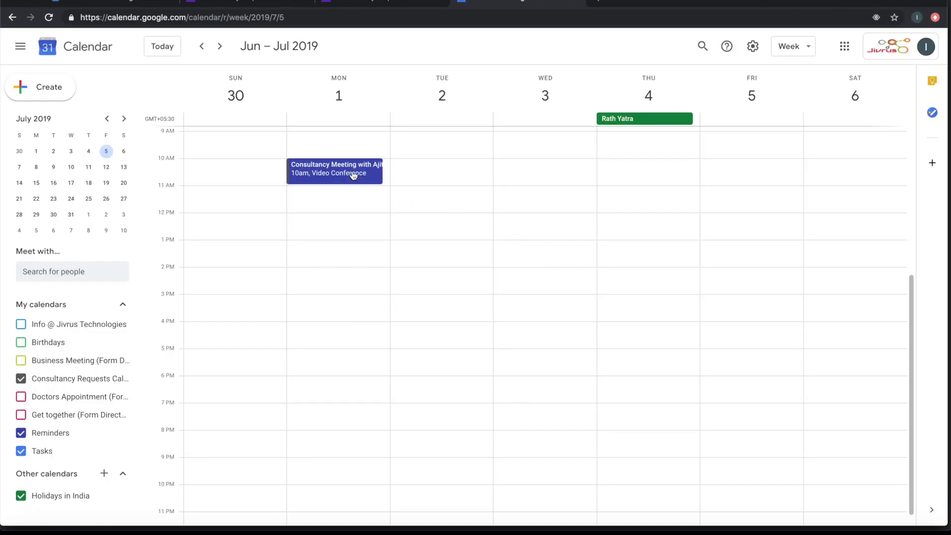
Show the Consultancy Meeting's details on Monday July 1 with guests, Meet link and attachment
left_click(354, 175)
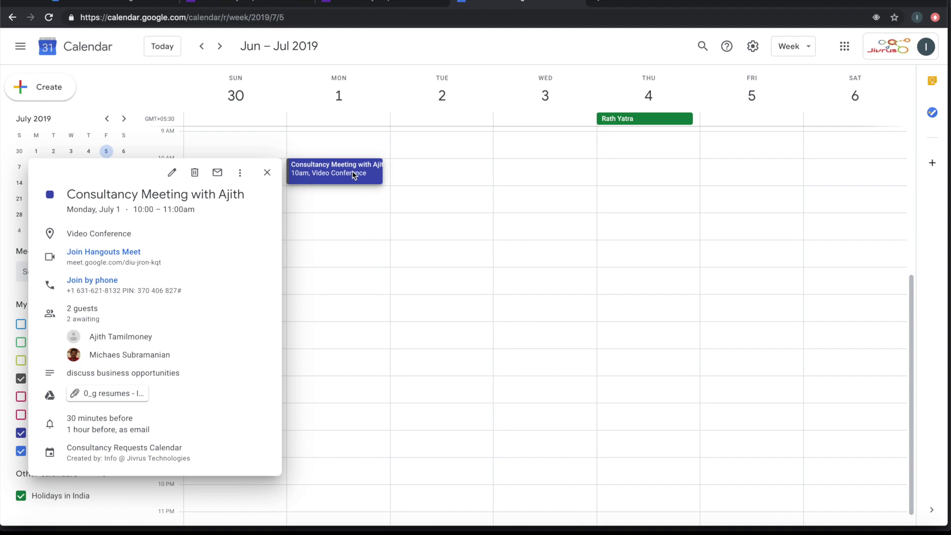